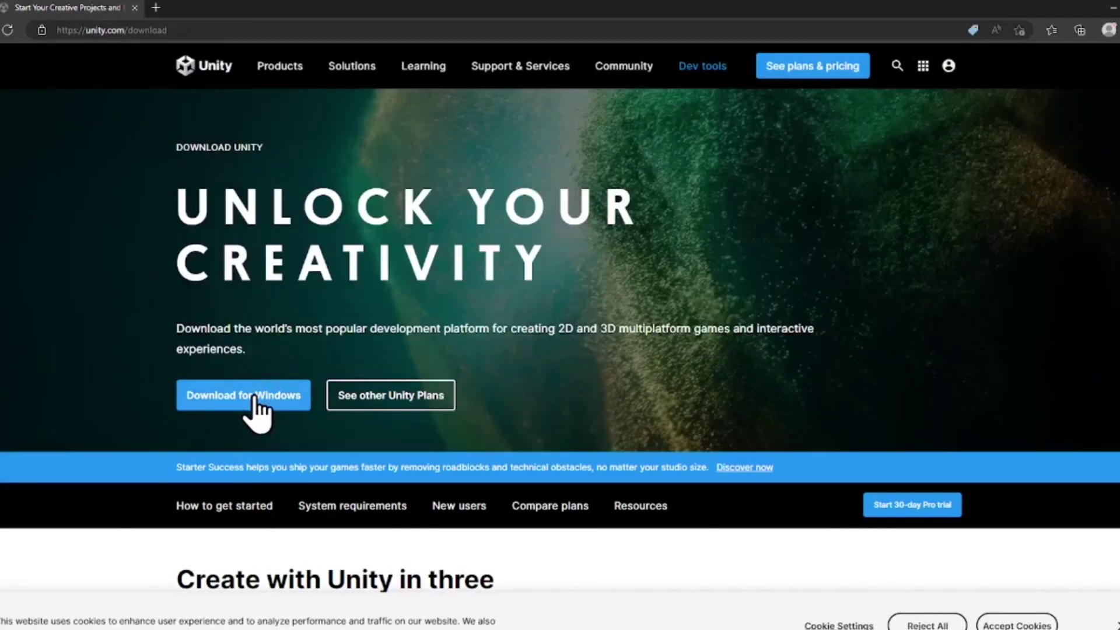
Download and install Unity Hub, then sign in with a Unity ID through the browser
click(255, 398)
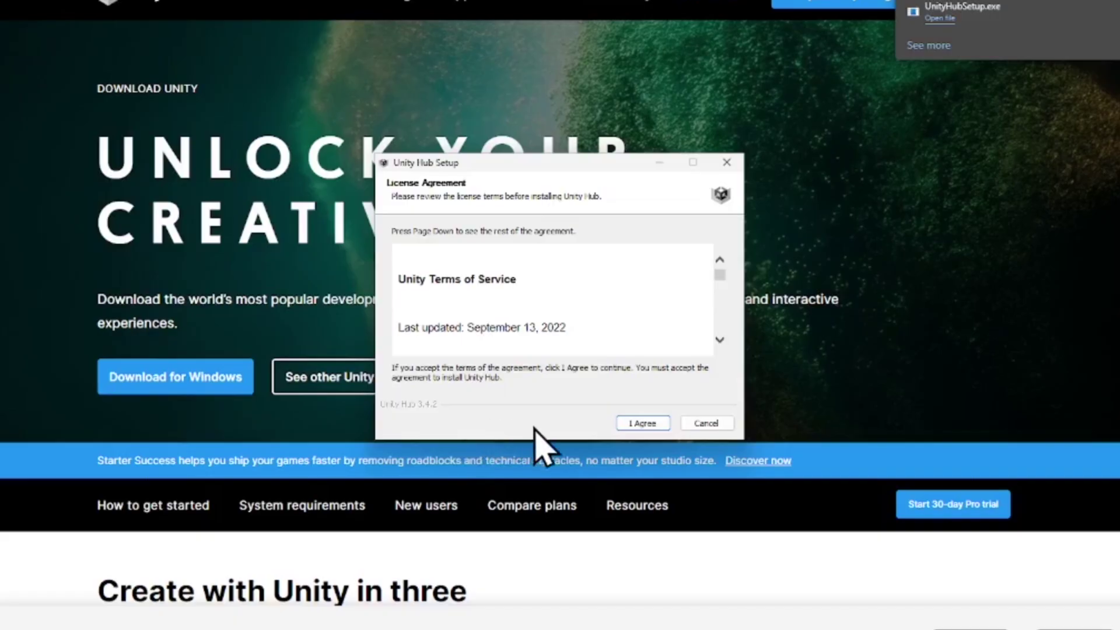
click(641, 423)
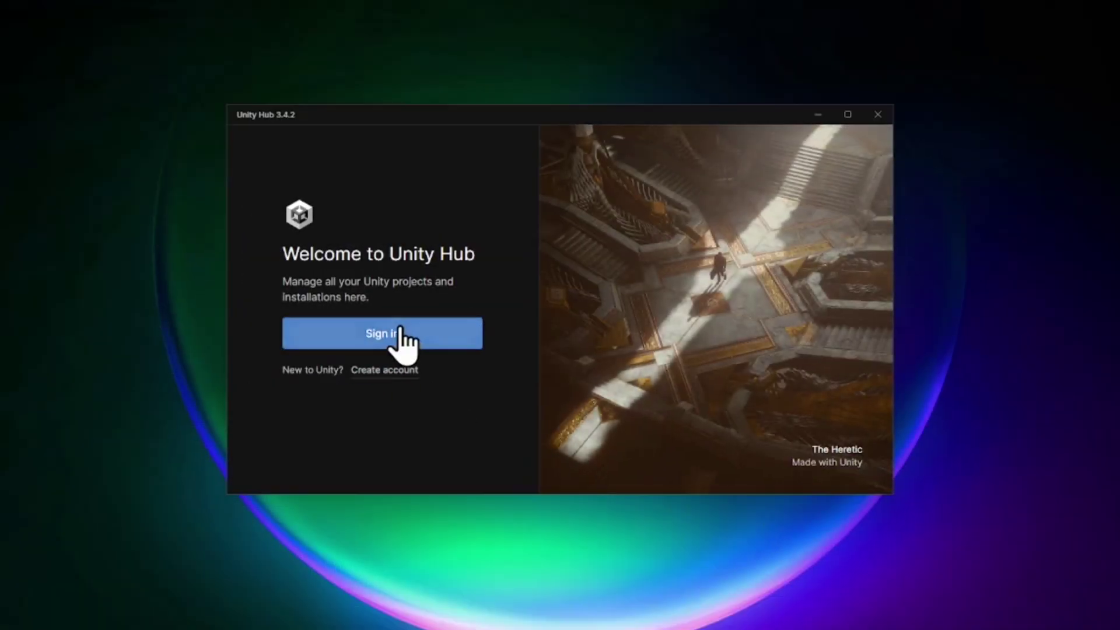
click(405, 340)
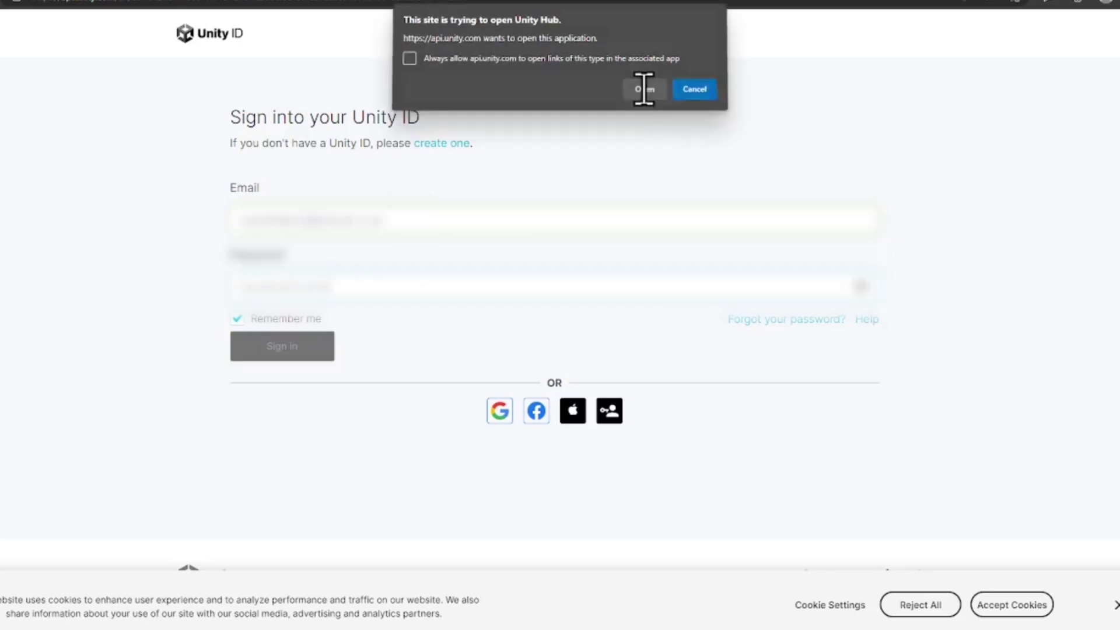
click(642, 88)
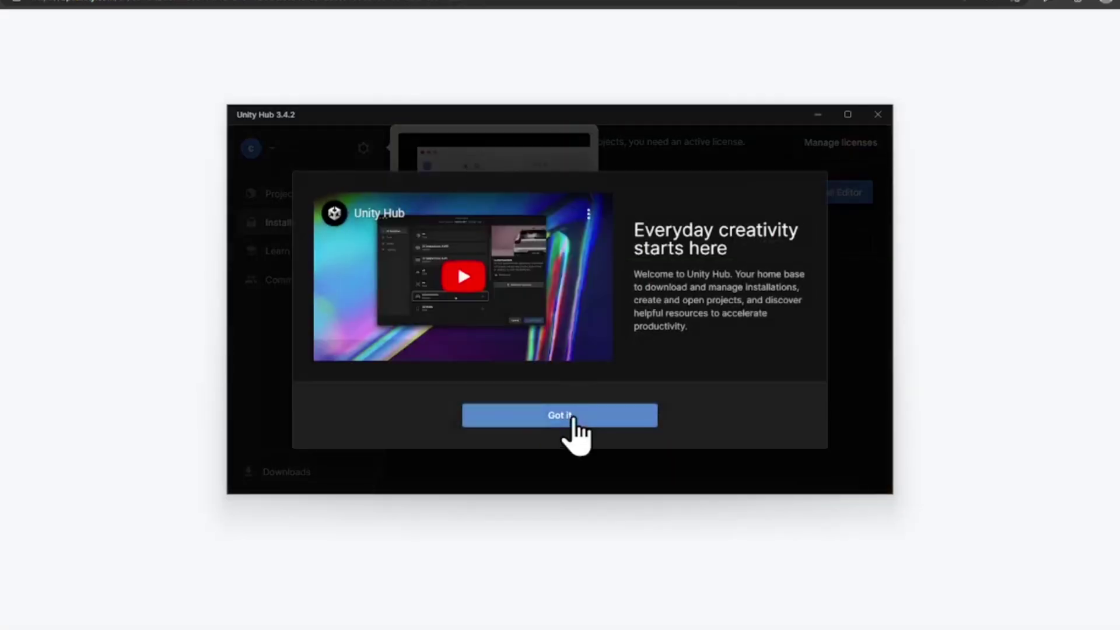
Dismiss the Unity Hub intro and download the Creator Companion installer from the VRChat site
click(573, 418)
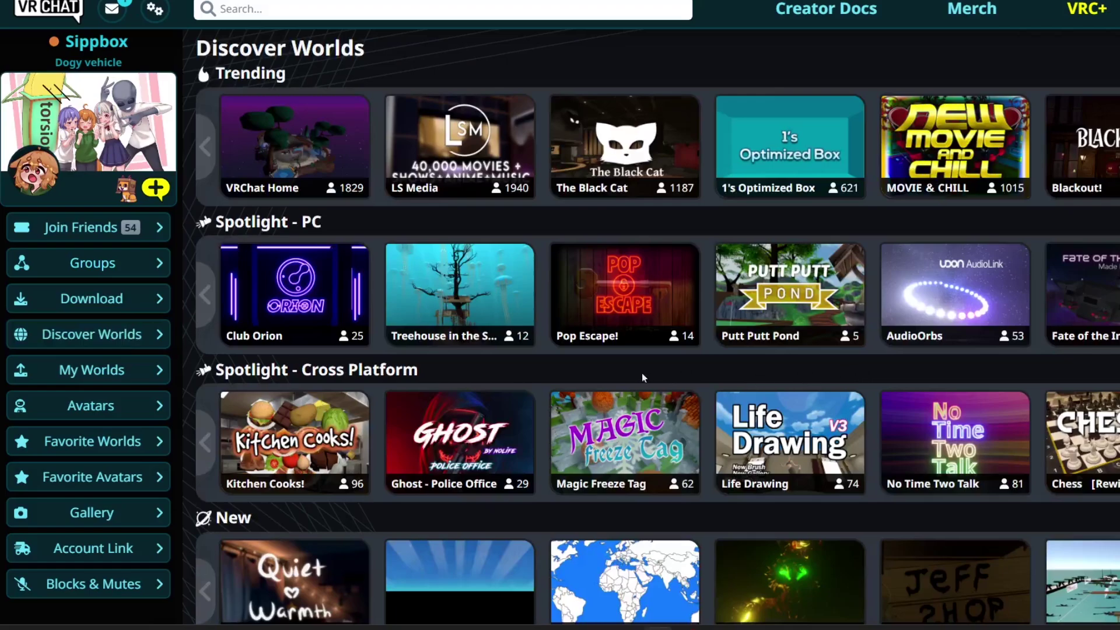
click(80, 302)
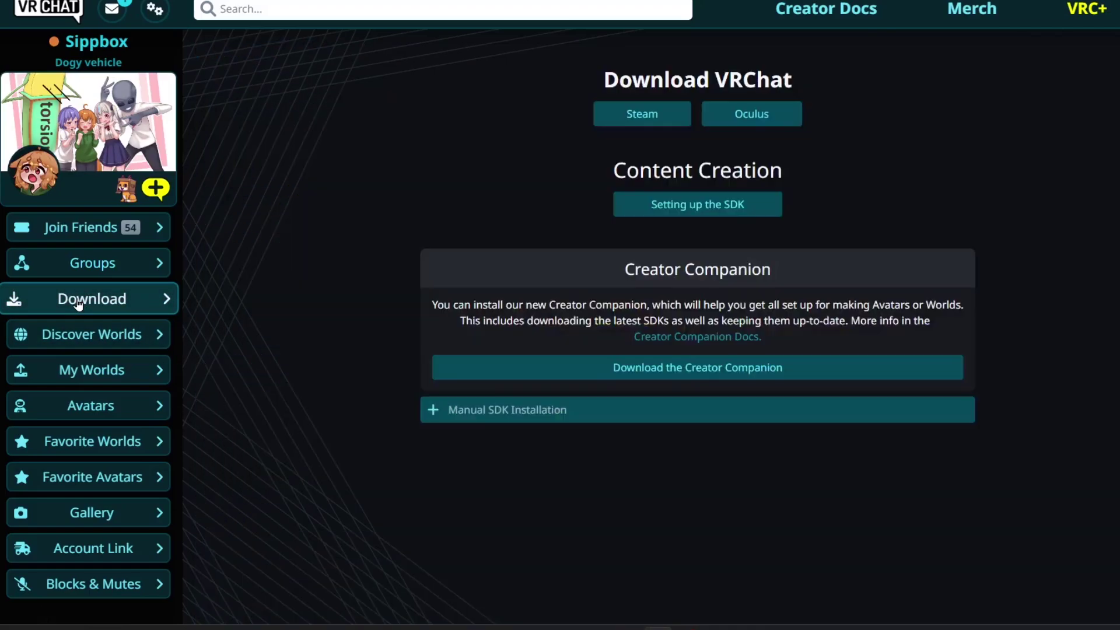
click(675, 373)
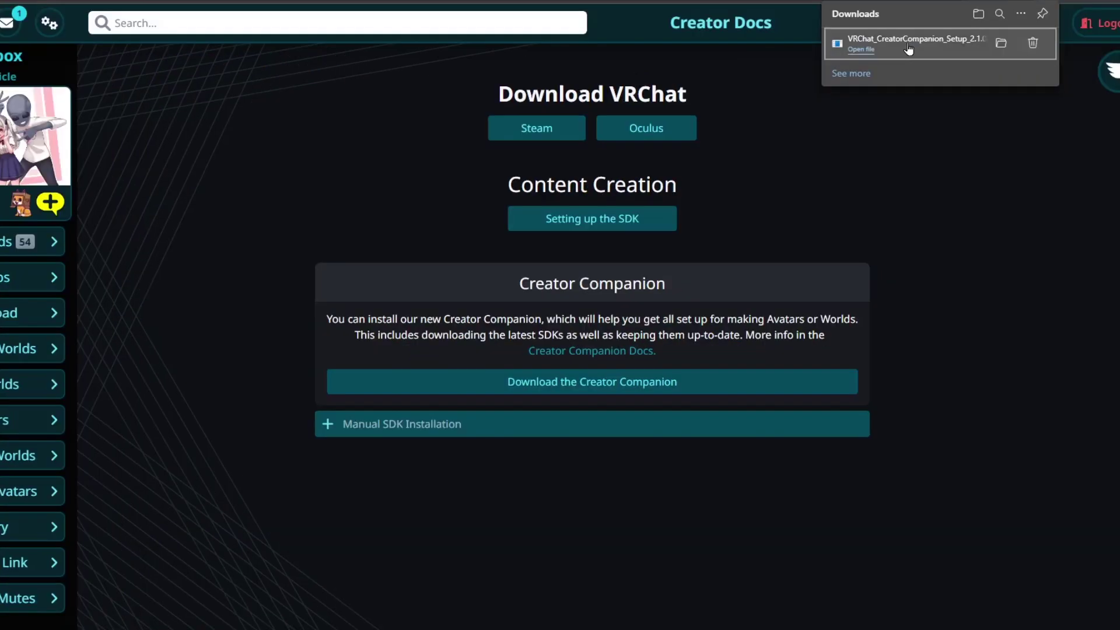
Install the Creator Companion for this user only, accepting the licence and default location
click(540, 282)
click(407, 395)
click(632, 433)
click(635, 433)
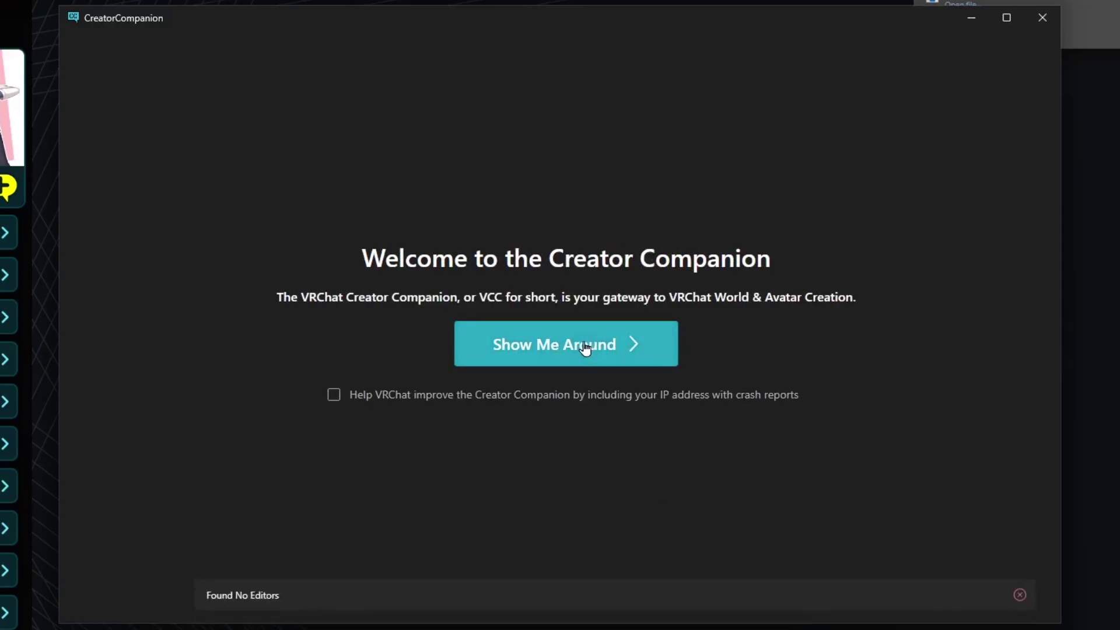
Run the Creator Companion tour and install the missing Unity 2019.4.31f1 editor
click(585, 348)
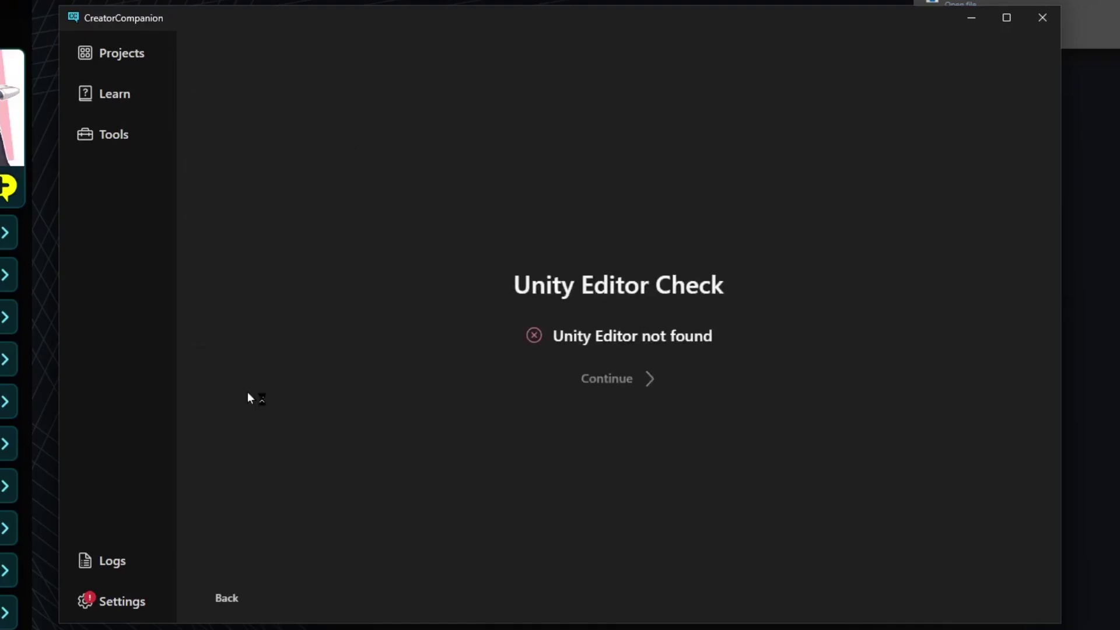
click(631, 333)
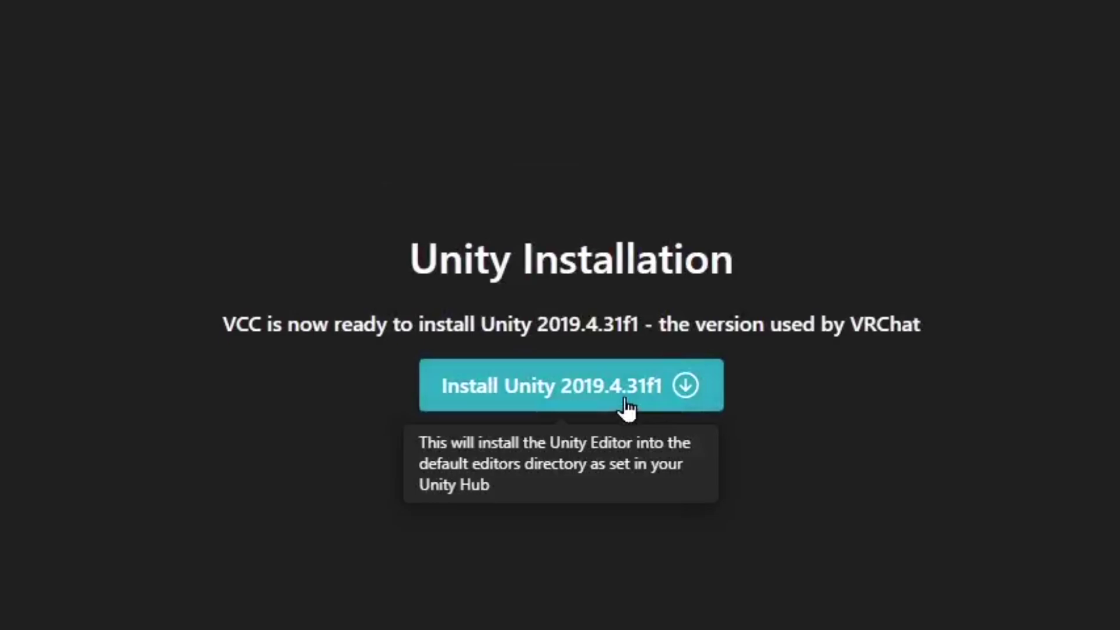
click(625, 400)
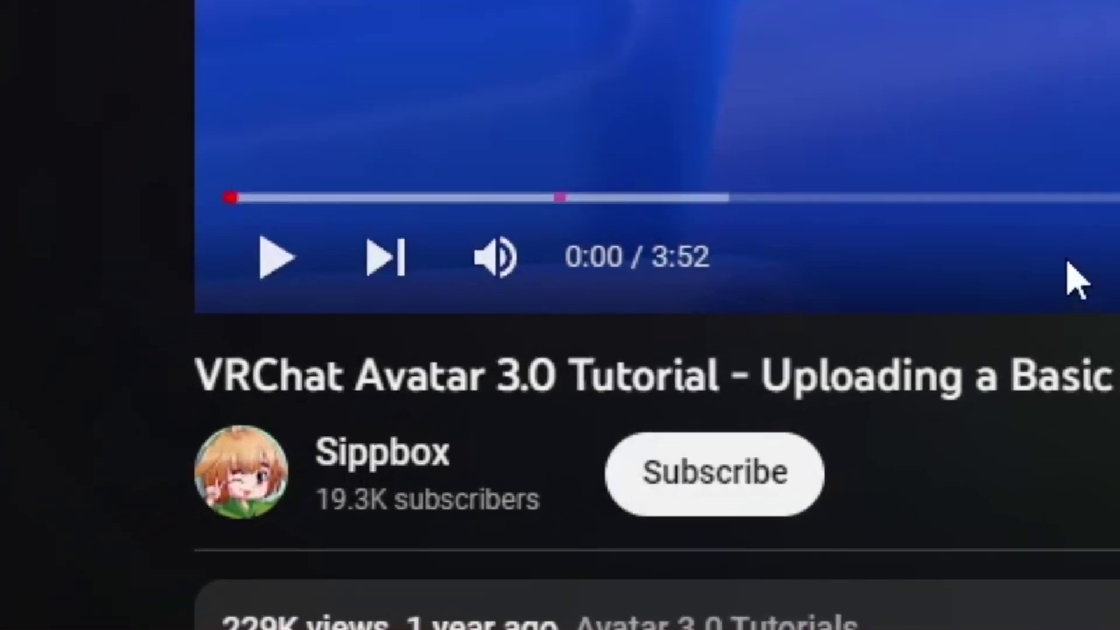
click(731, 503)
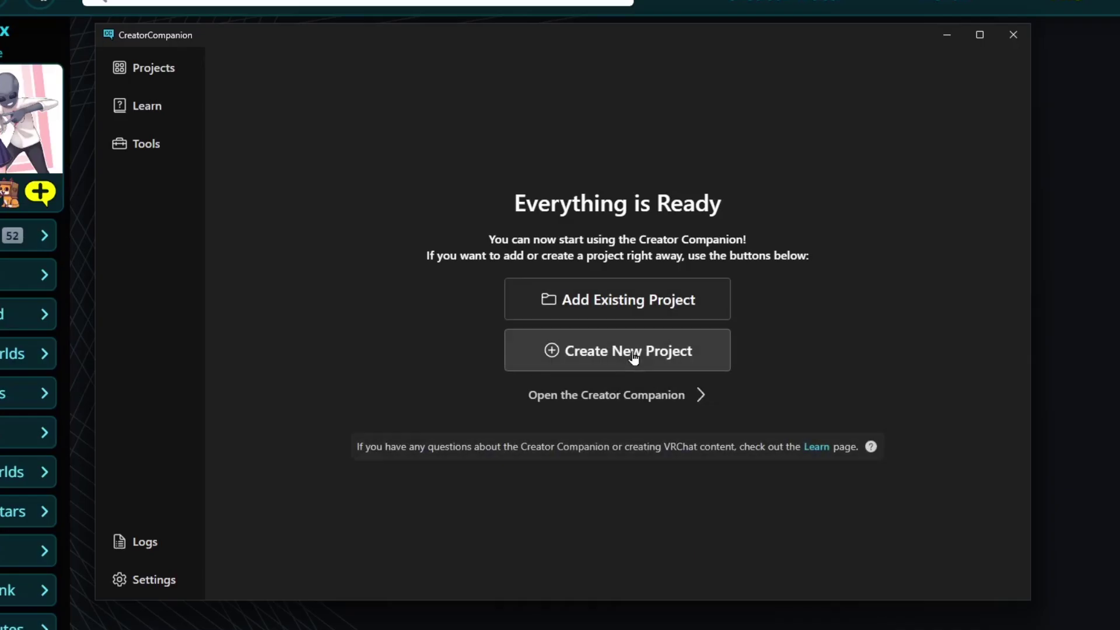
Create an Avatar project named 'New Avatar' and open it in Unity
click(634, 348)
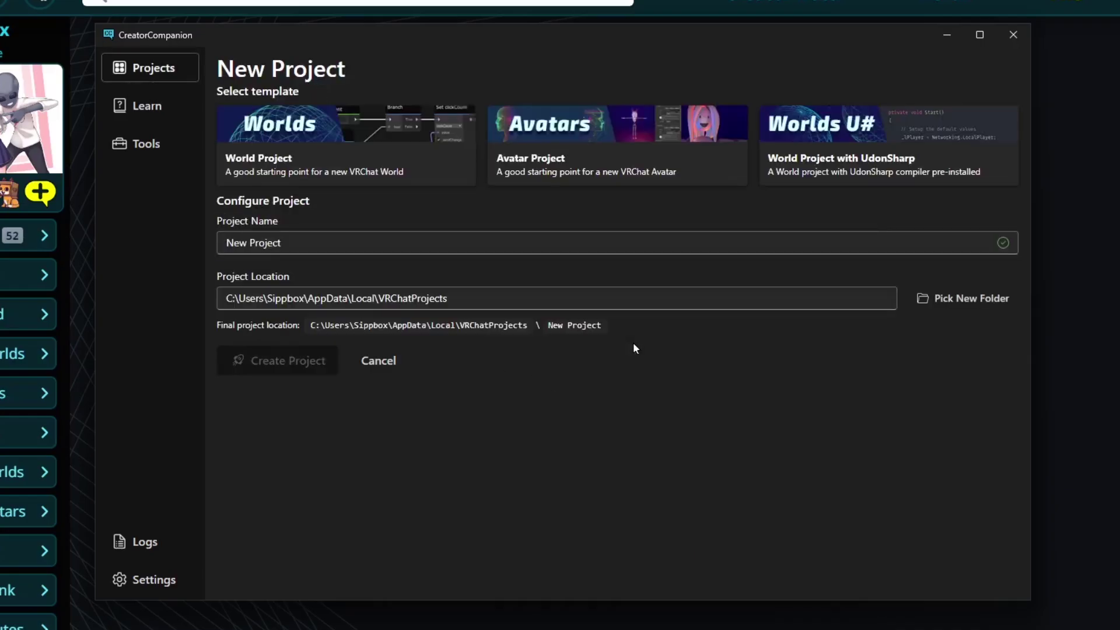
click(565, 154)
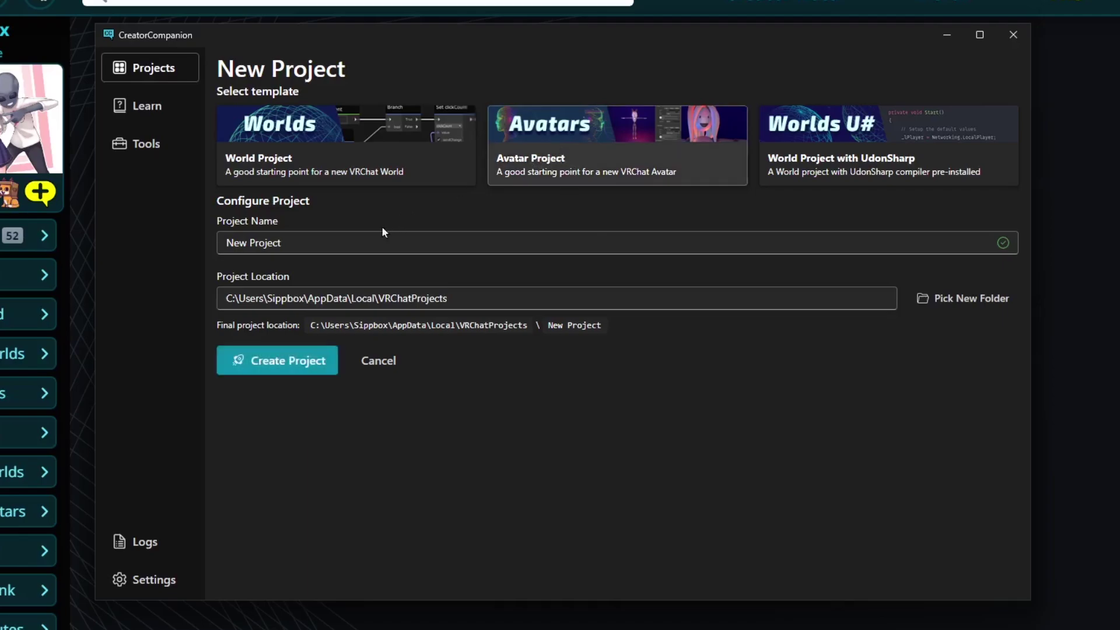
triple_click(365, 235)
text(N)
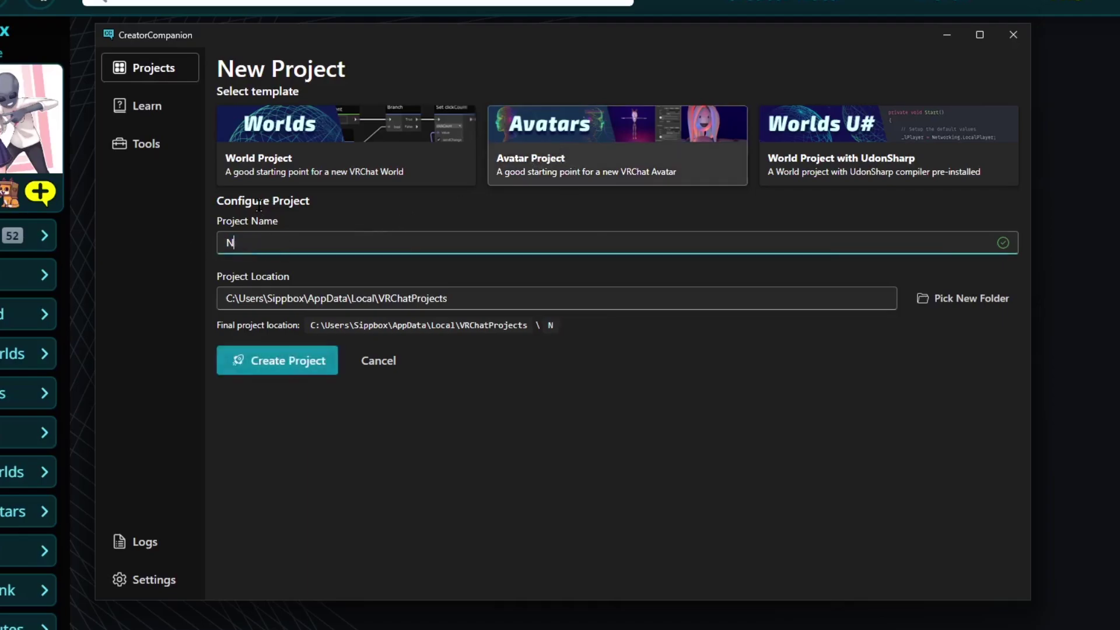
text(ew Avatar)
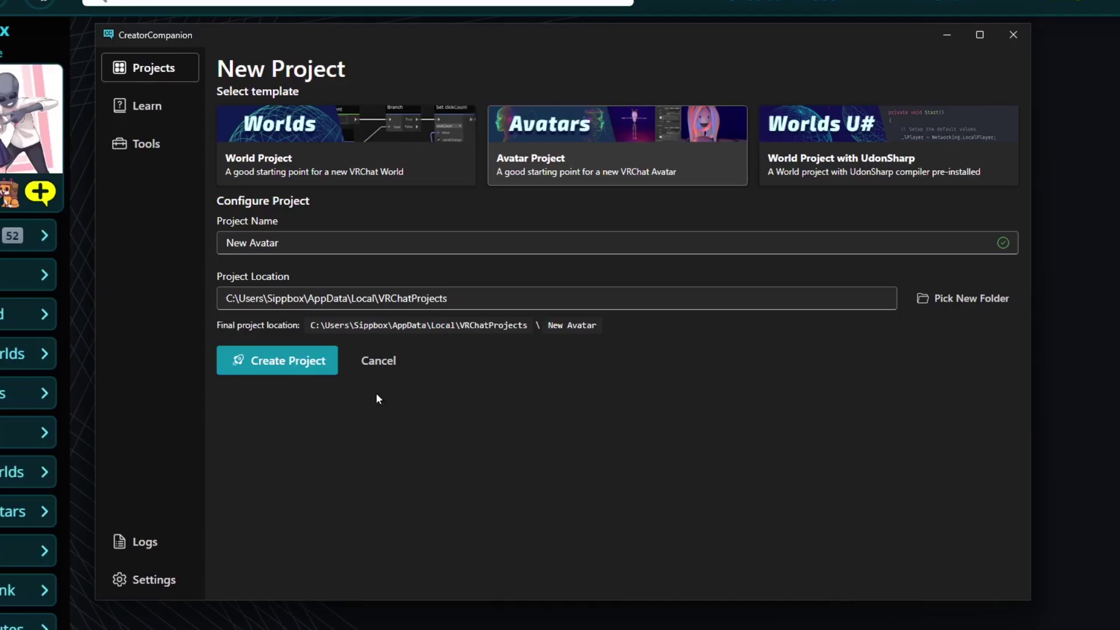
click(269, 367)
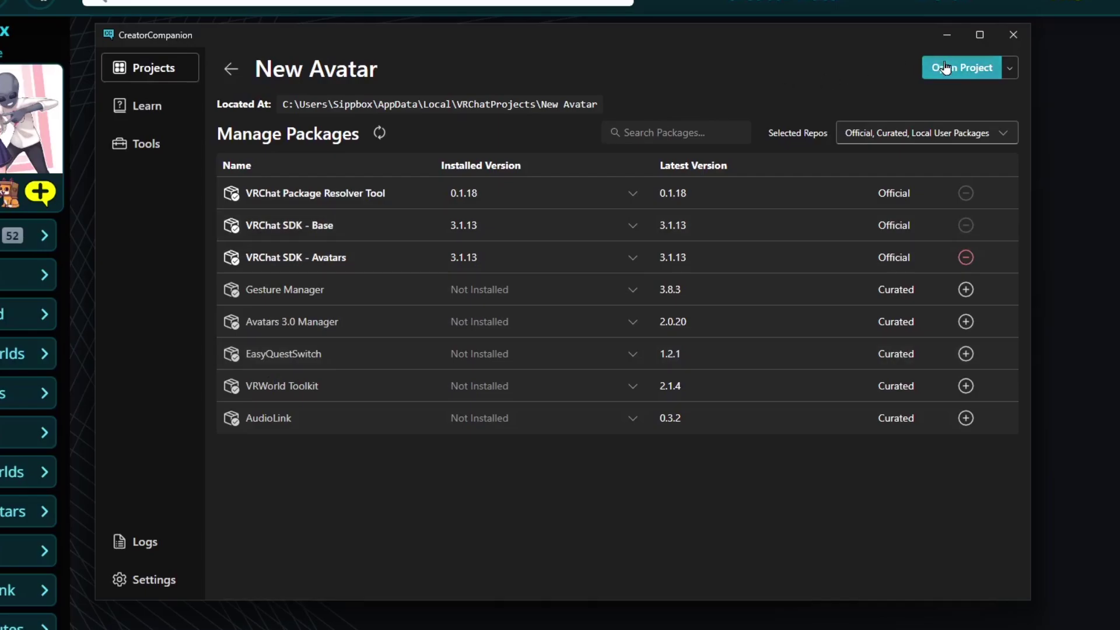
click(942, 66)
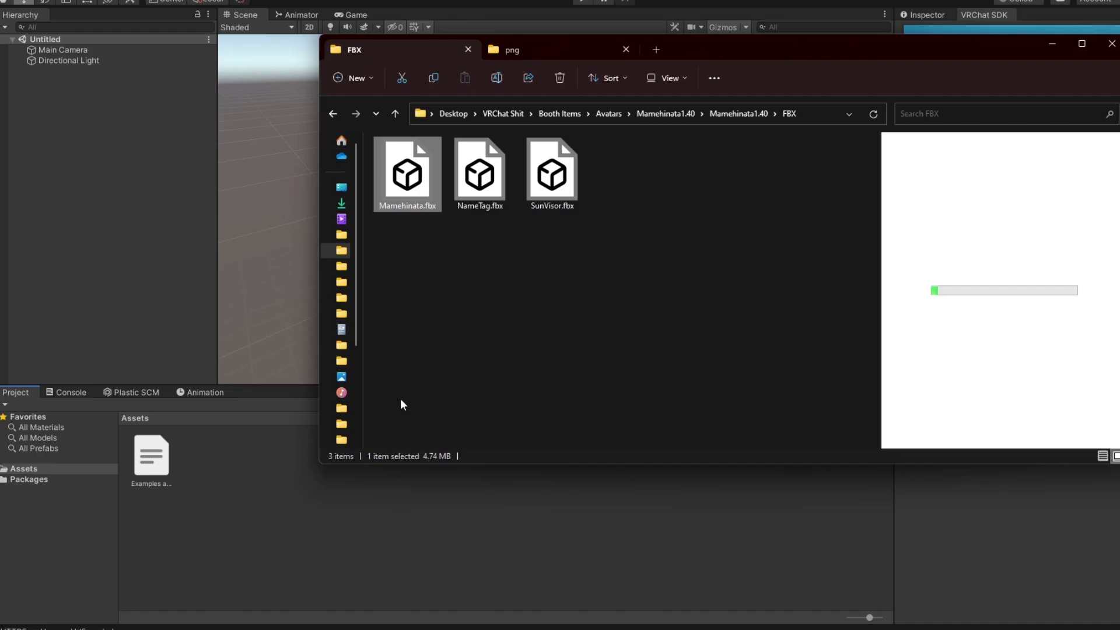
Import all files of Mamehinata_1.40.unitypackage from the Mamehinata1.40 folder into Unity
click(519, 50)
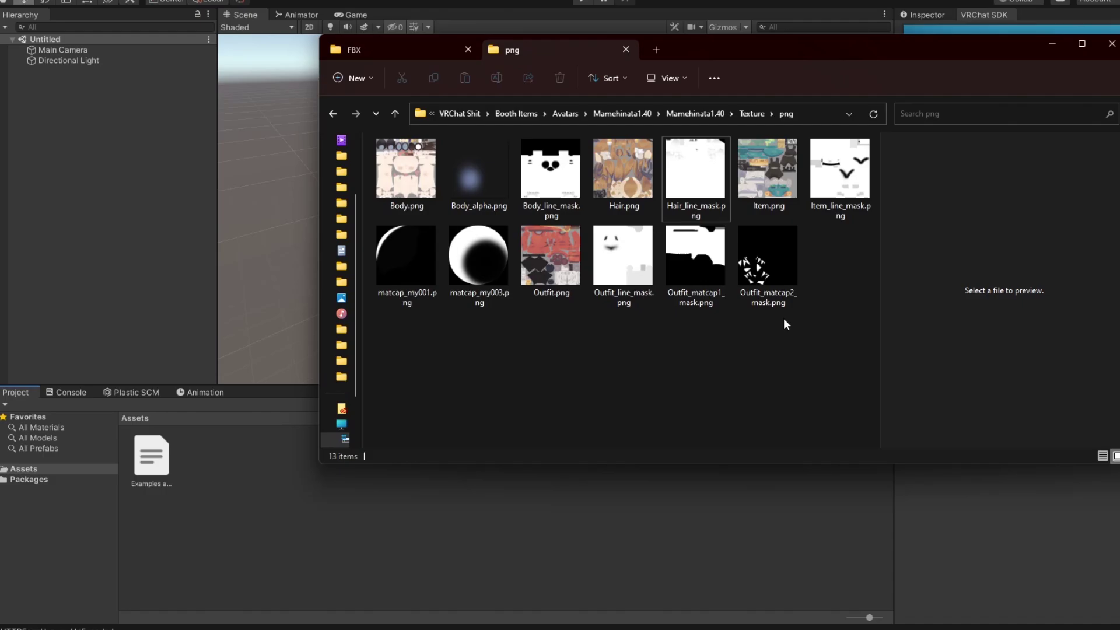
click(694, 113)
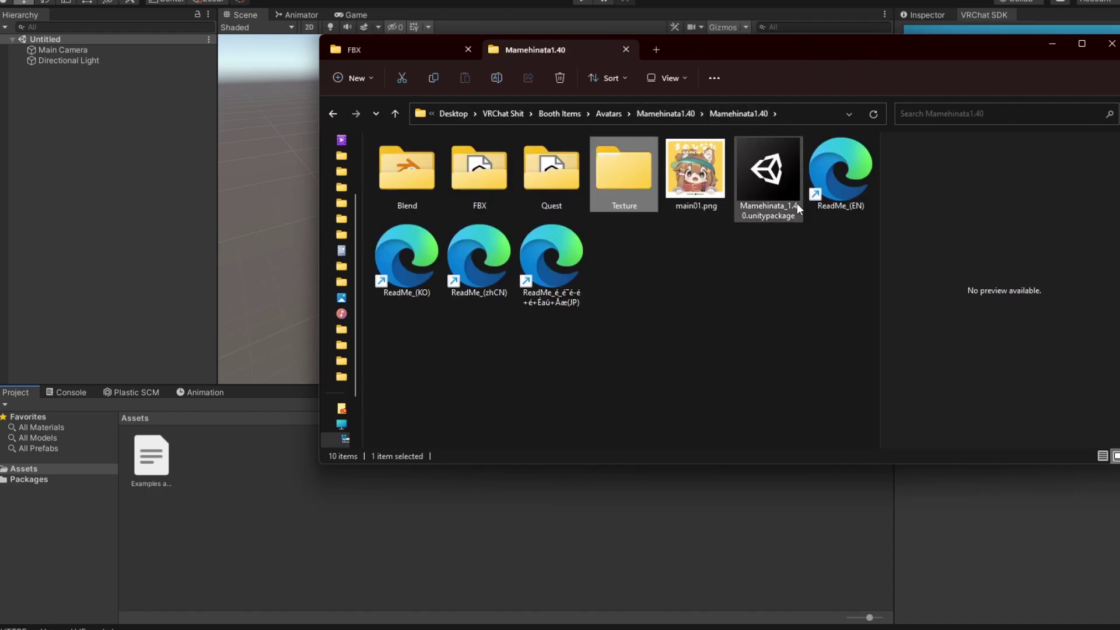
click(797, 203)
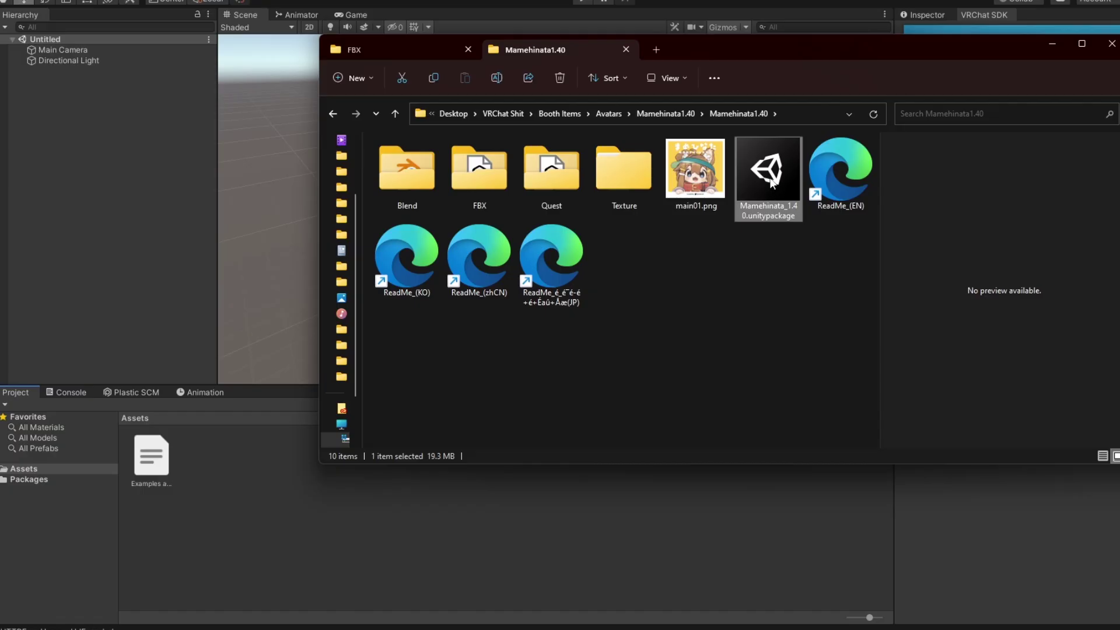
double_click(771, 182)
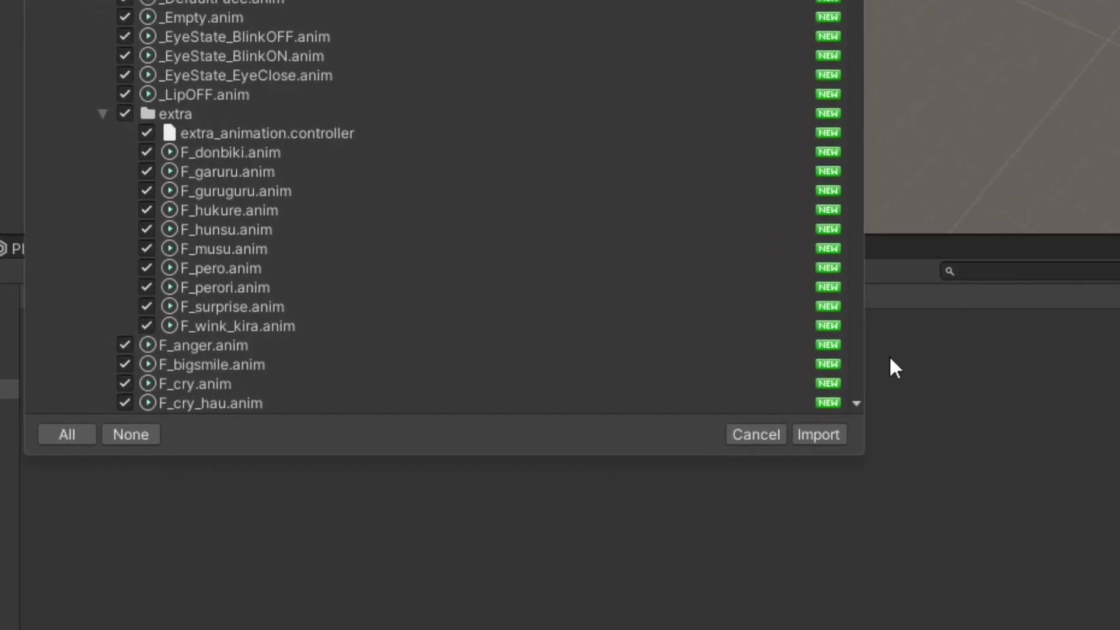
click(821, 434)
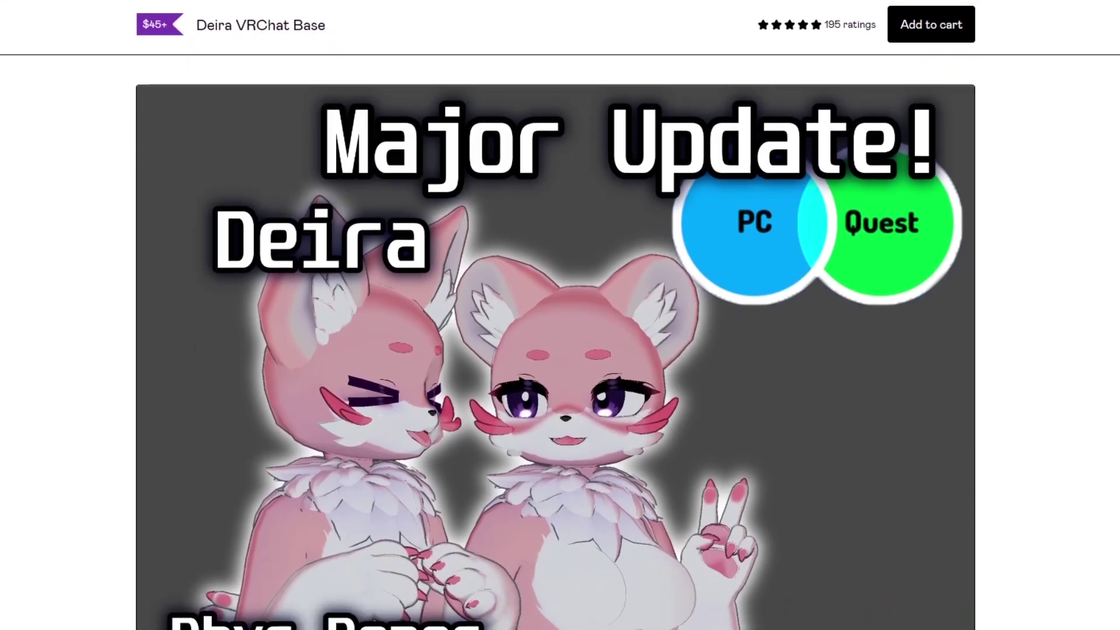
Download lilToon_1.3.7.unitypackage from the GitHub releases page and open it
scroll(555, 315, down, 10)
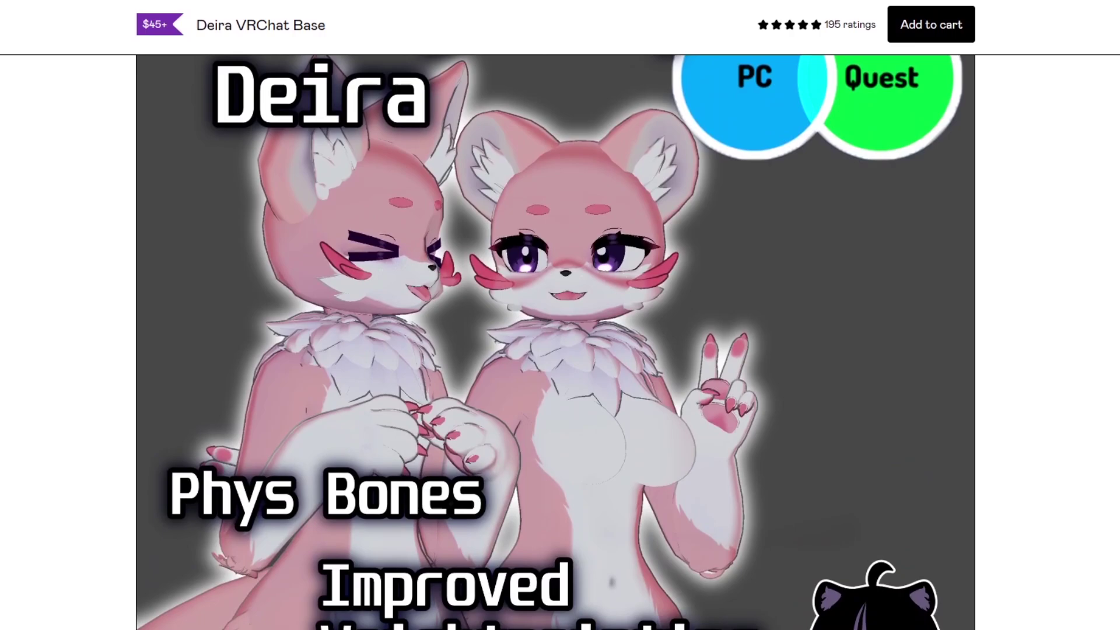
scroll(555, 315, down, 8)
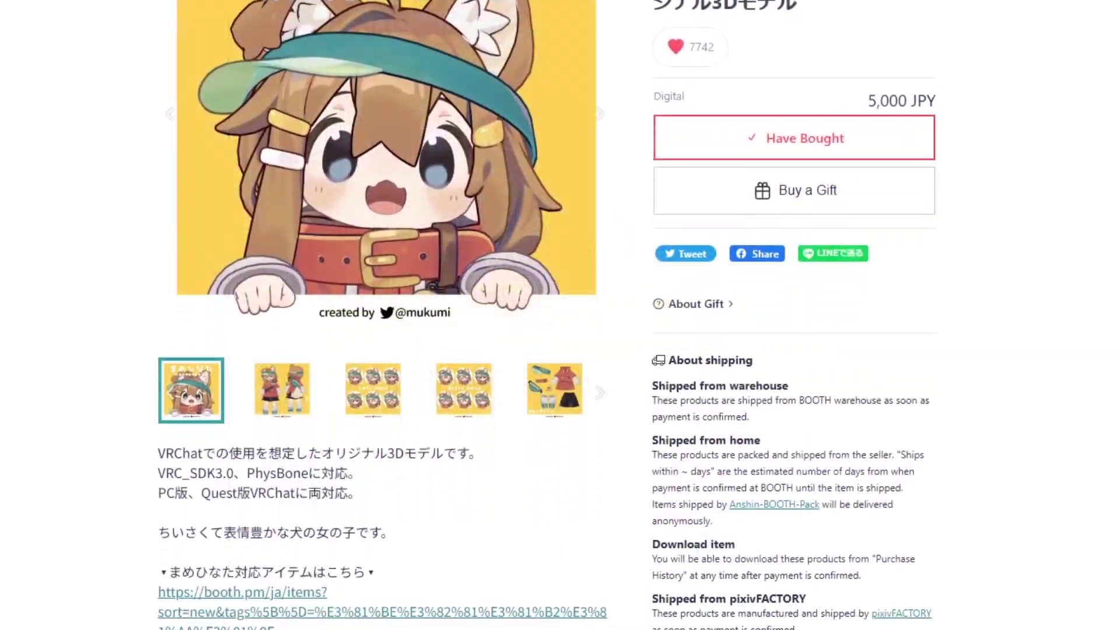
scroll(560, 315, down, 8)
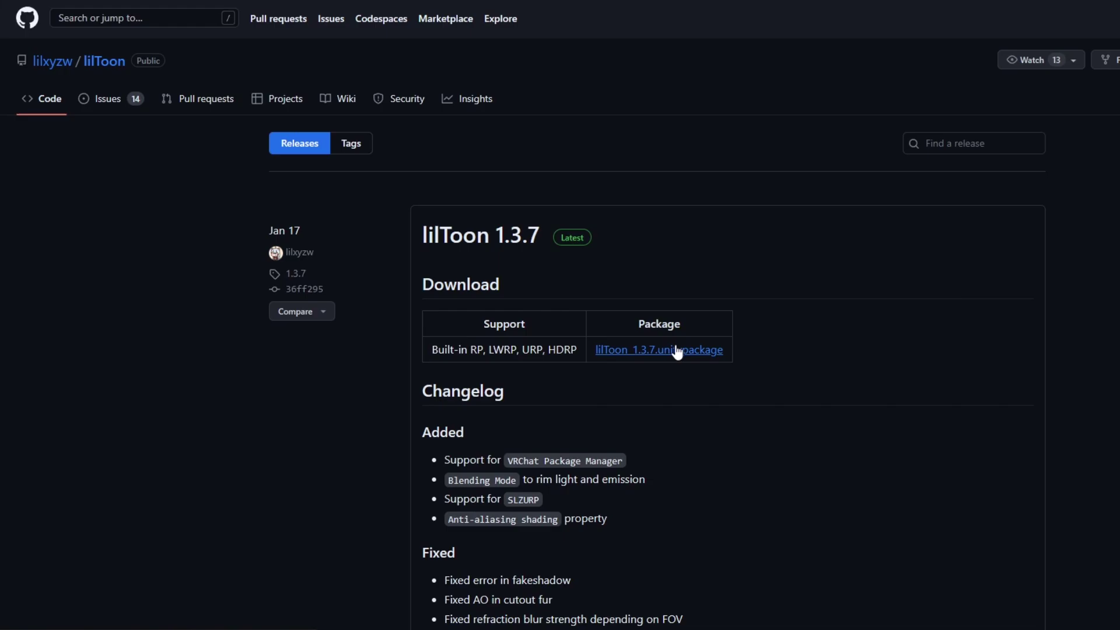
click(676, 350)
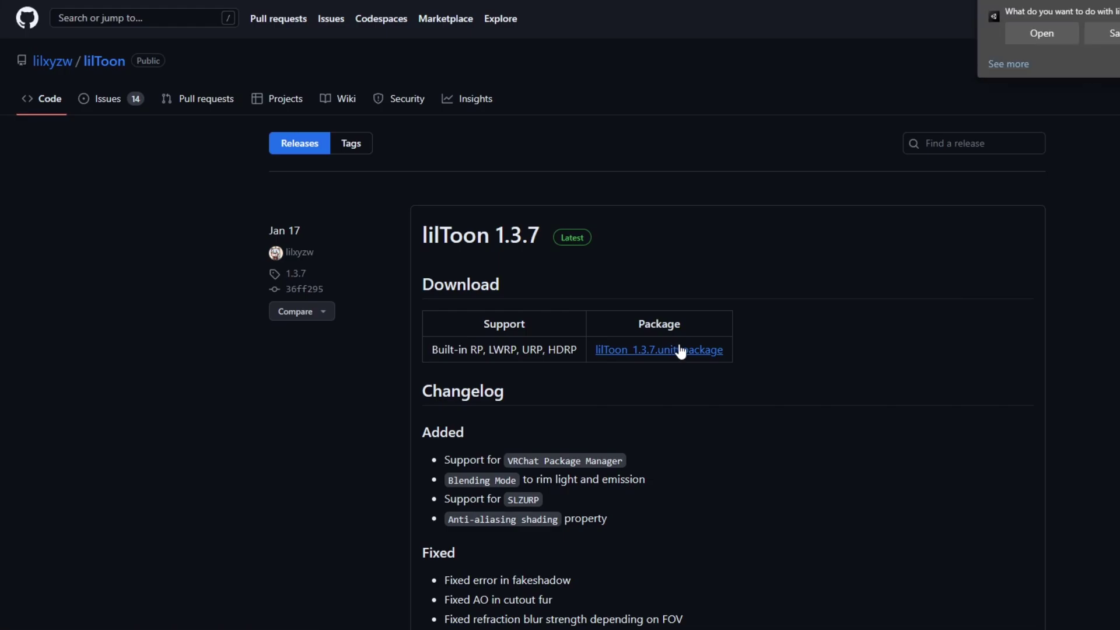
click(1041, 34)
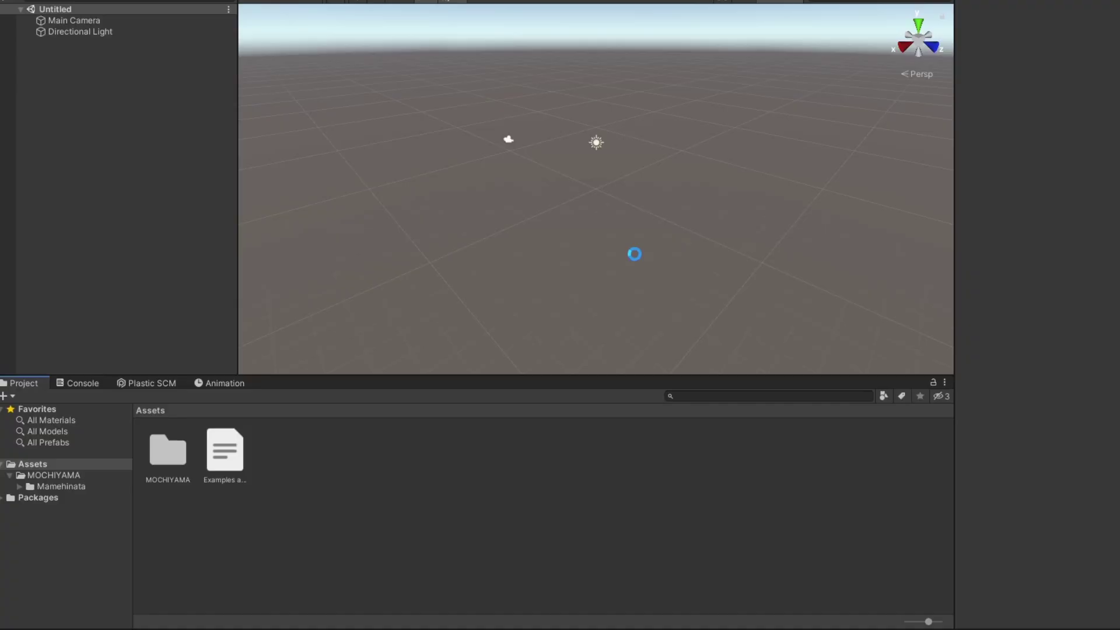
Import the package, add the Mamehinata_PC prefab to the scene, and open the VRChat SDK Control Panel
click(578, 490)
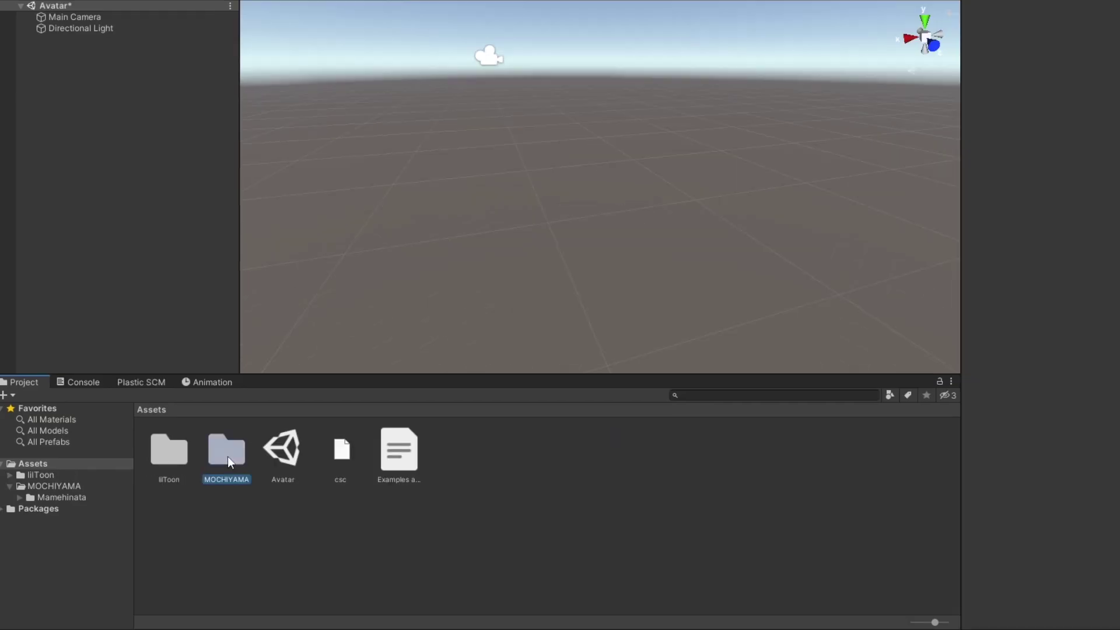
double_click(227, 456)
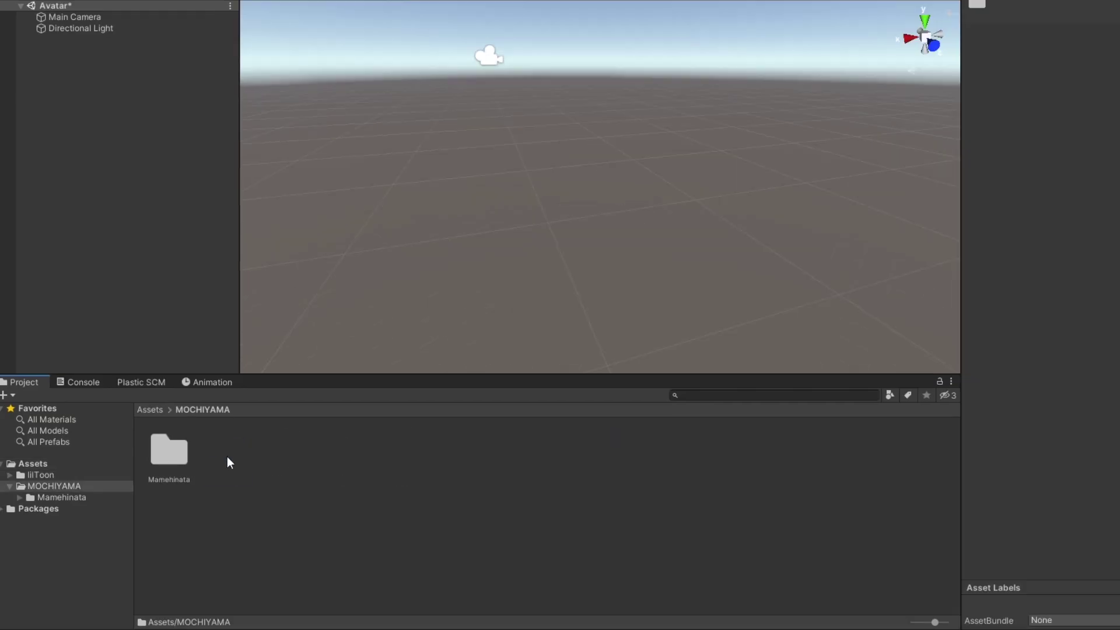
double_click(172, 452)
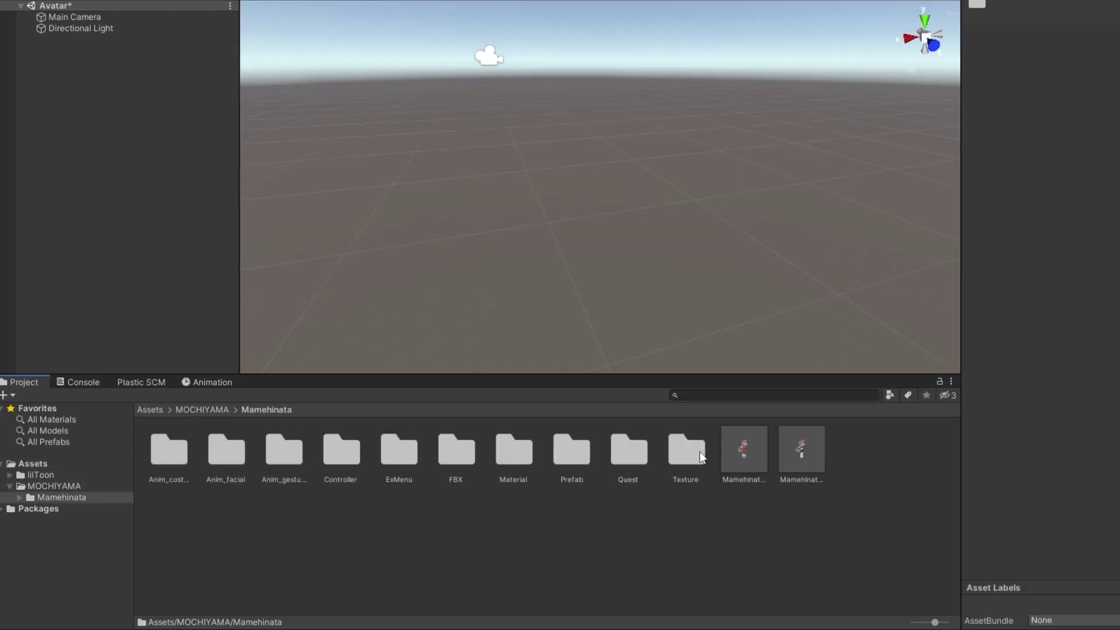
click(743, 449)
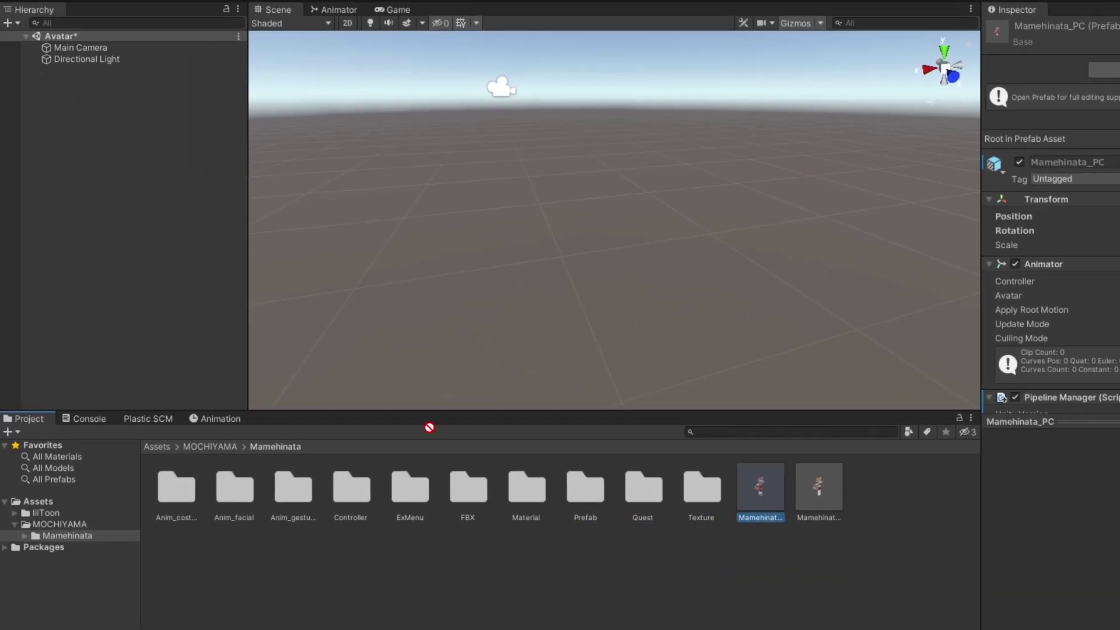
drag(176, 293, 174, 293)
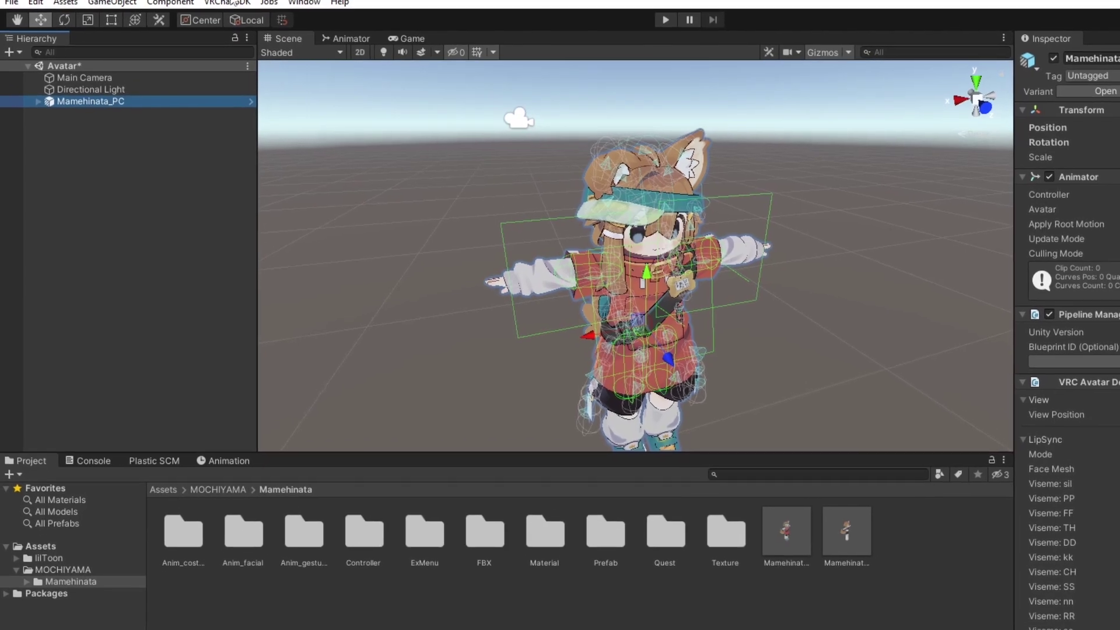
click(223, 0)
click(258, 46)
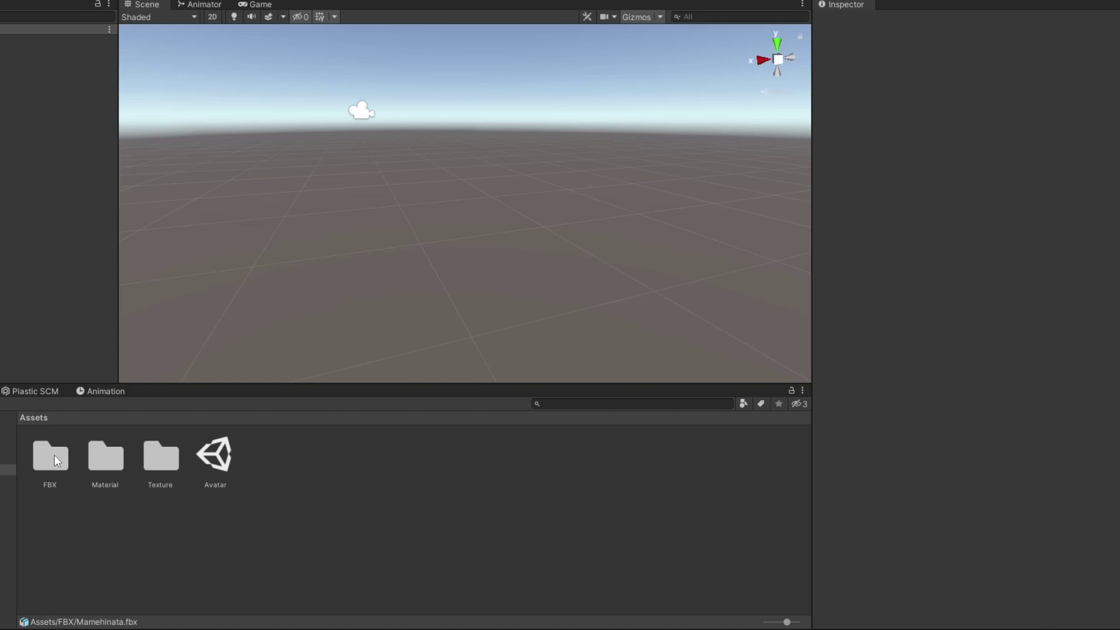
Set the Mamehinata FBX rig to Humanoid, apply it, and begin configuring its avatar
double_click(54, 456)
click(54, 458)
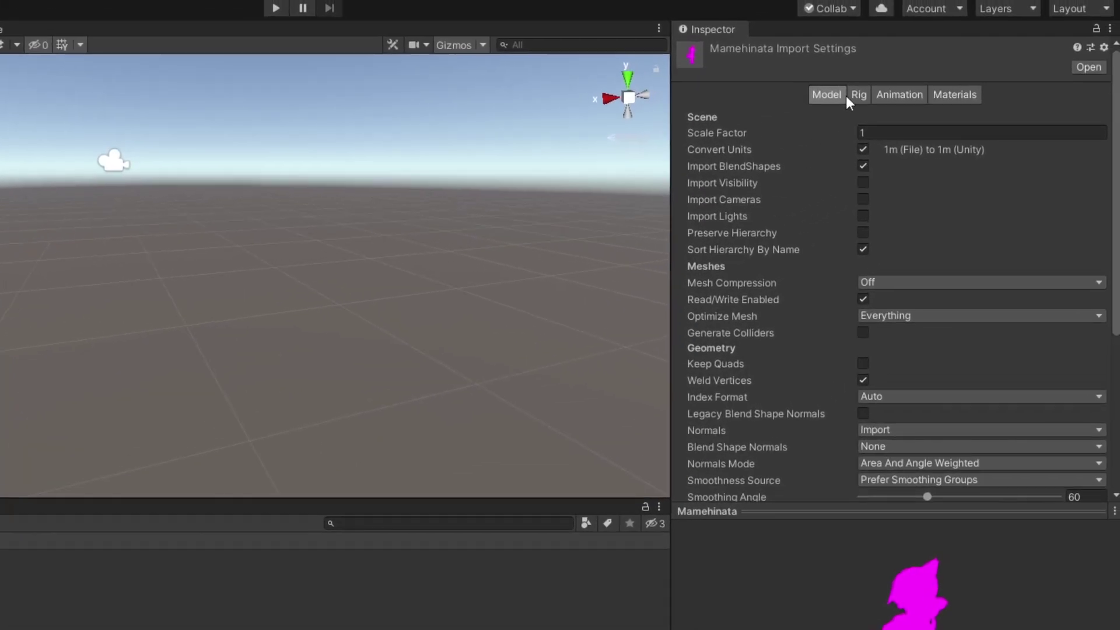
click(859, 90)
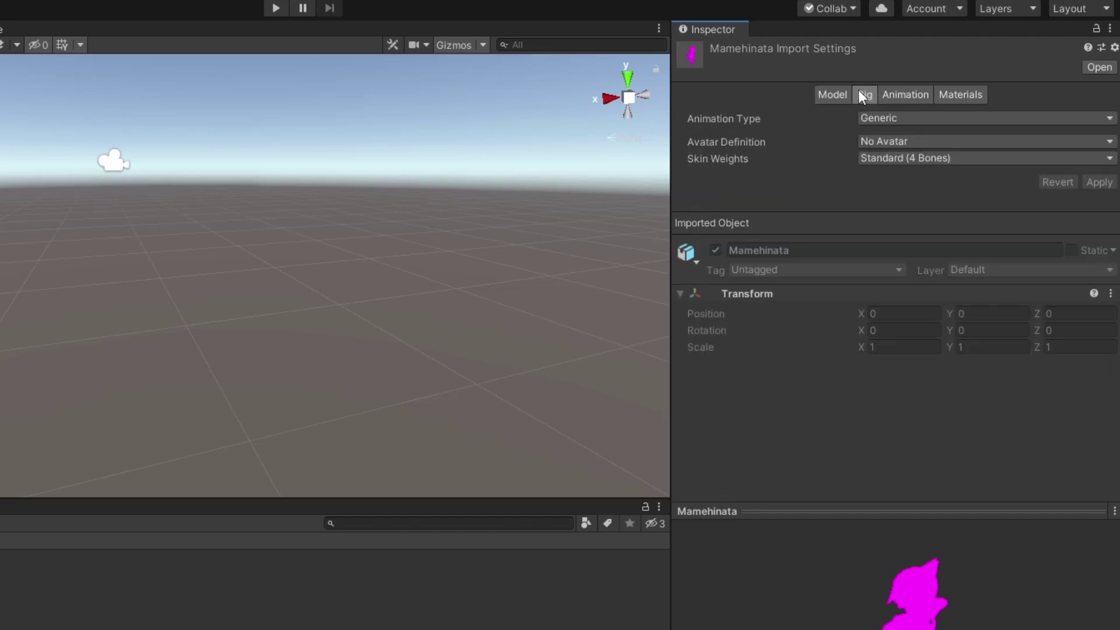
click(874, 117)
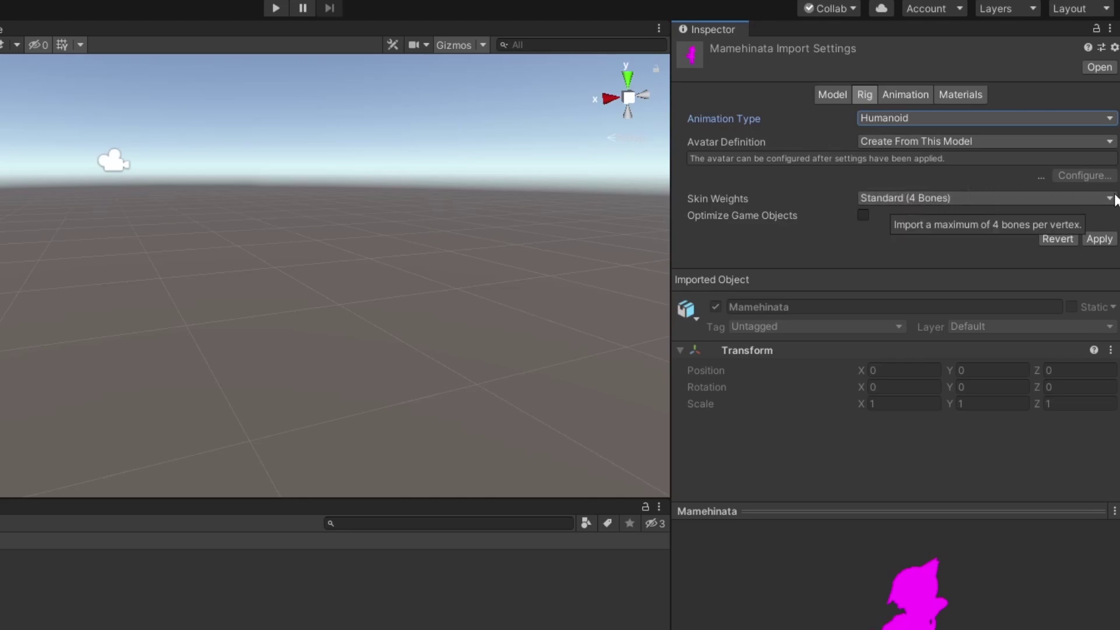
click(1100, 239)
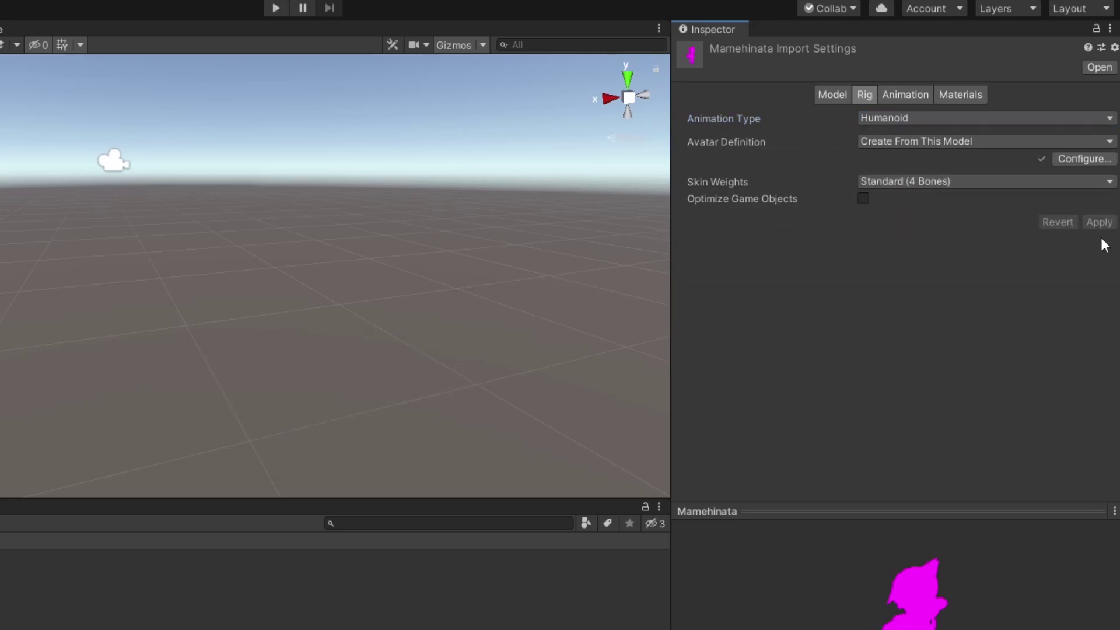
click(1092, 162)
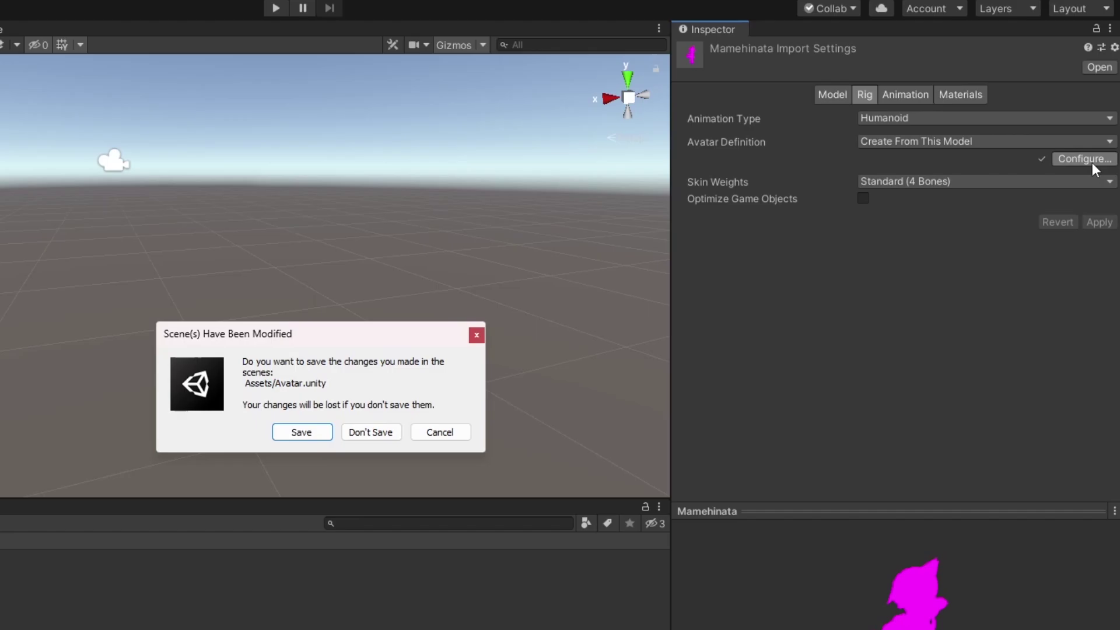
click(303, 437)
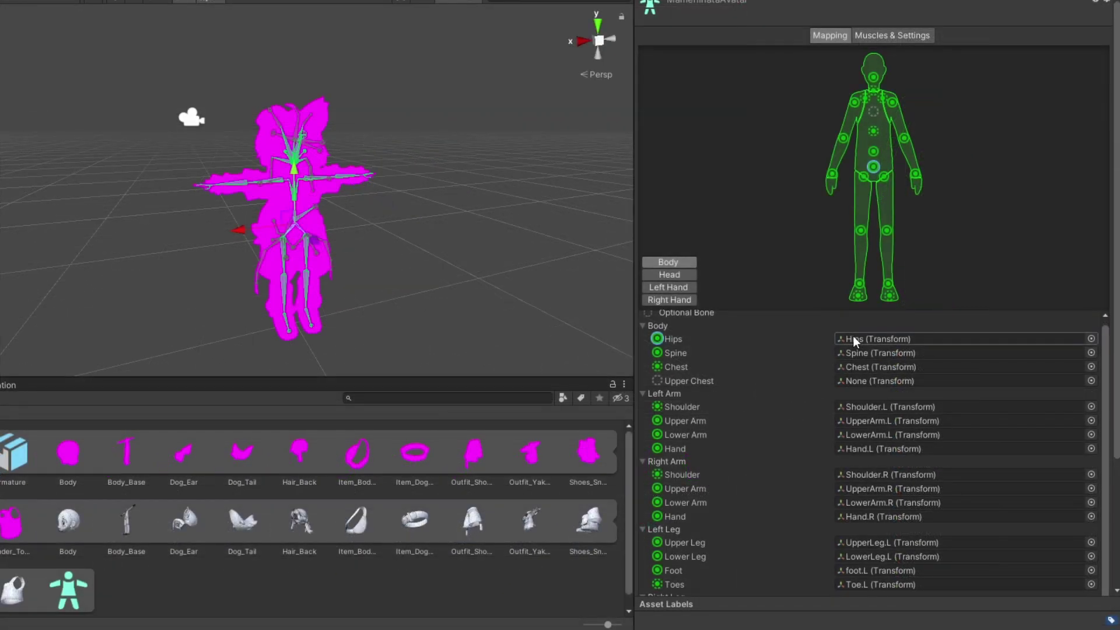
Clear the left and right Toes bone mappings, restoring the accidentally cleared Hips and shoulder
click(853, 338)
key(Delete)
click(865, 405)
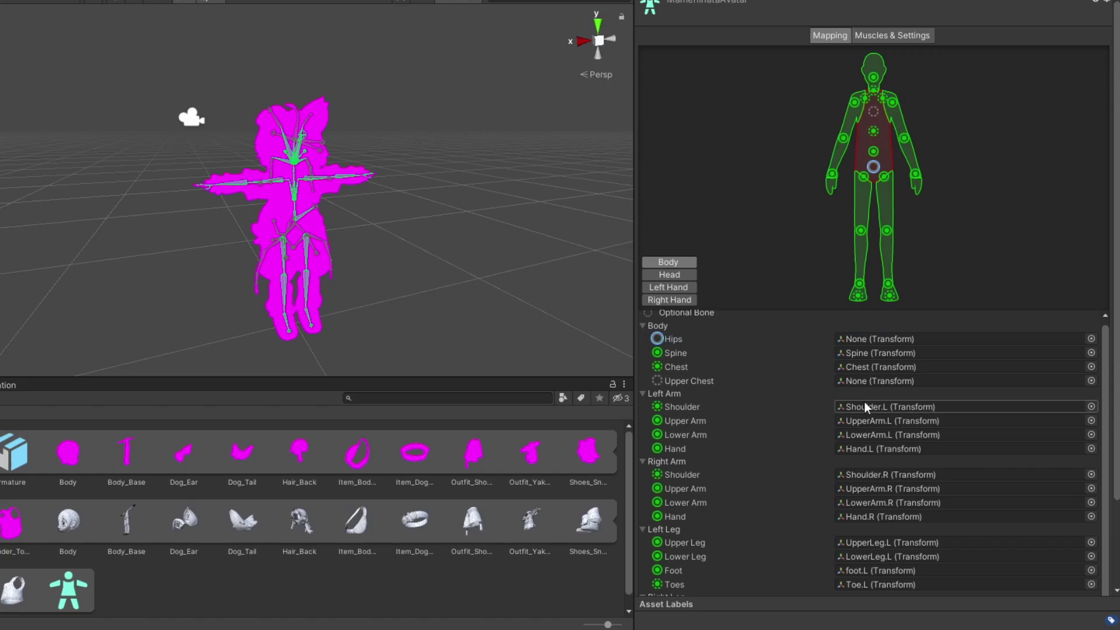
key(Delete)
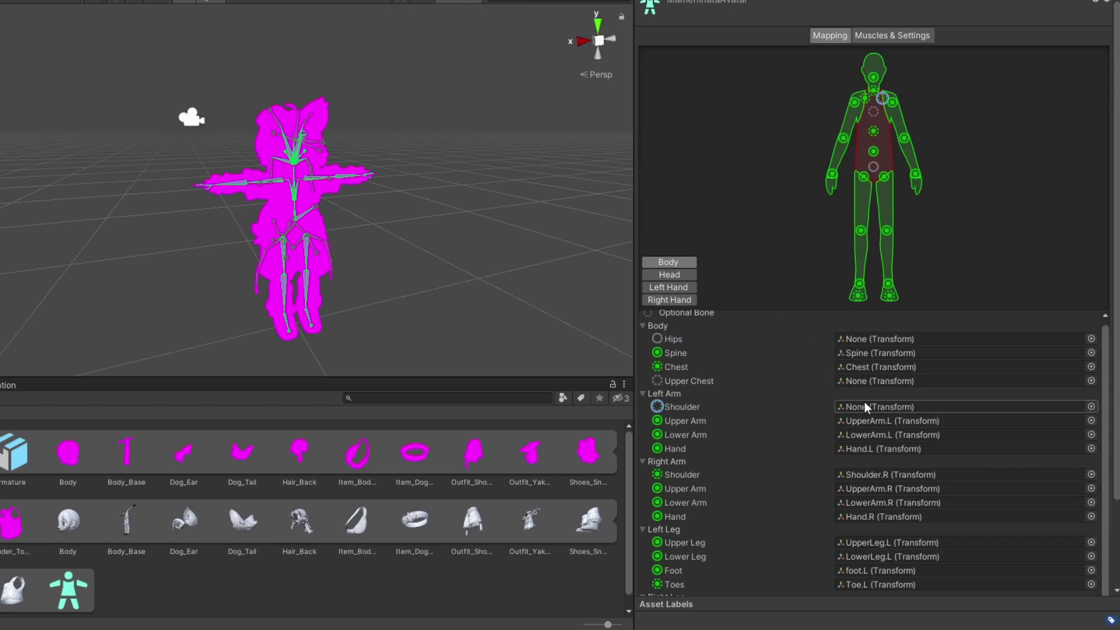
key(ctrl+z)
key(ctrl+z)
scroll(864, 443, down, 3)
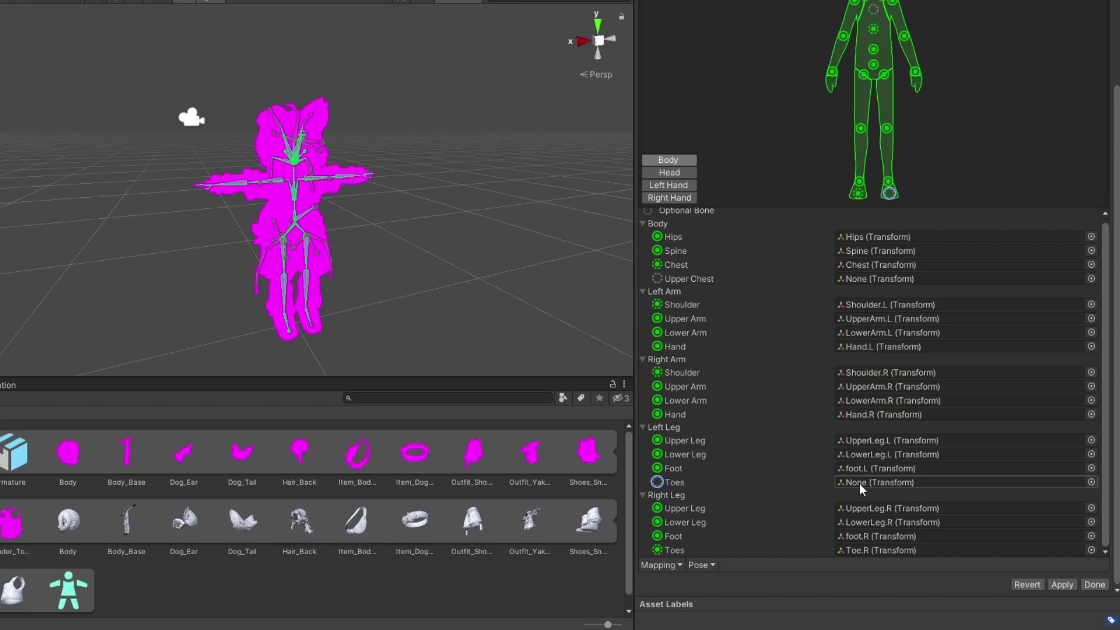
key(Delete)
click(869, 547)
key(Delete)
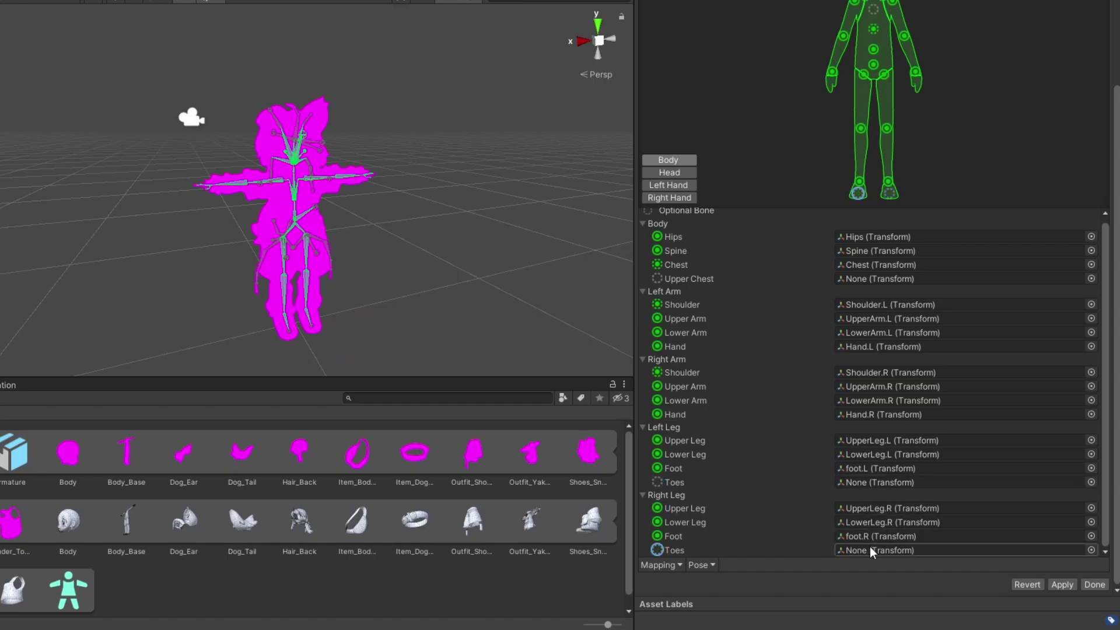
Unassign the Jaw bone, apply the mapping changes and finish the avatar configuration
click(664, 175)
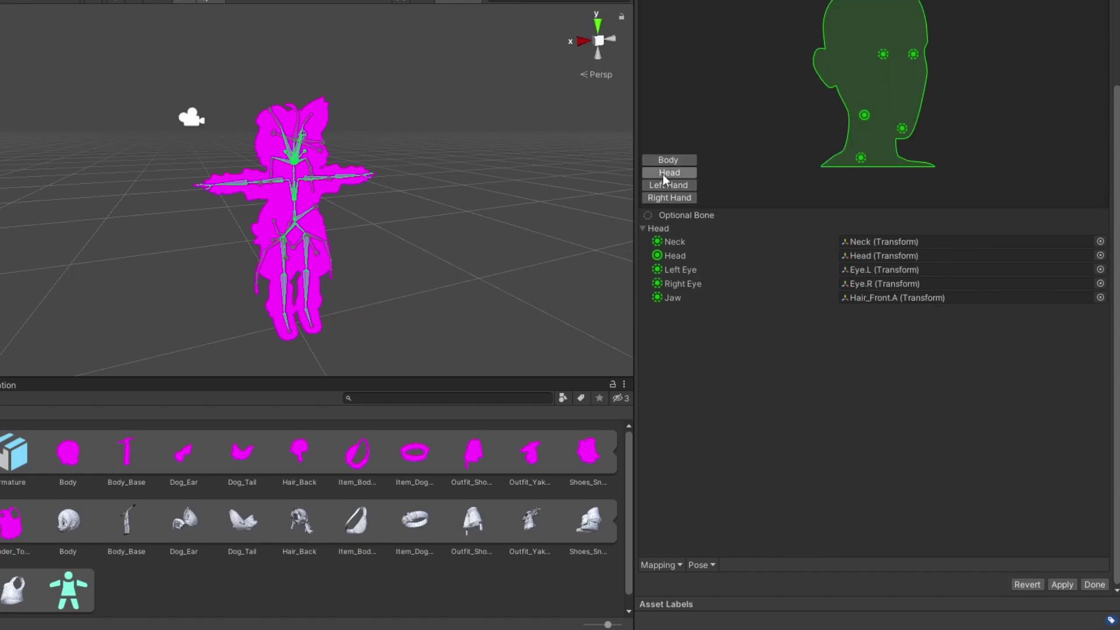
click(878, 297)
click(875, 299)
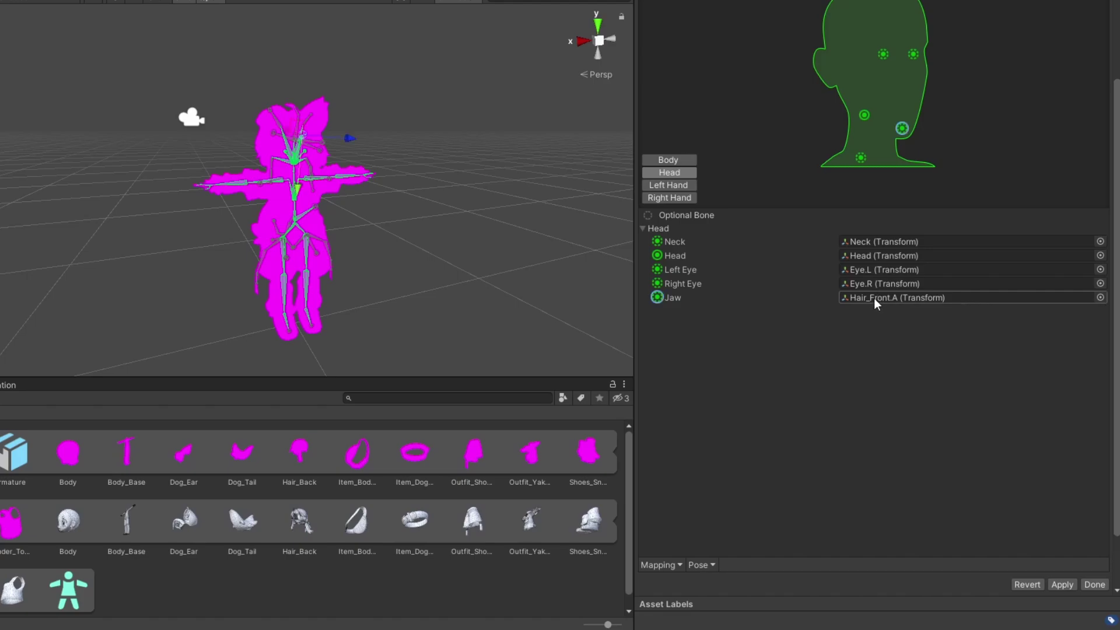
key(Delete)
click(1057, 585)
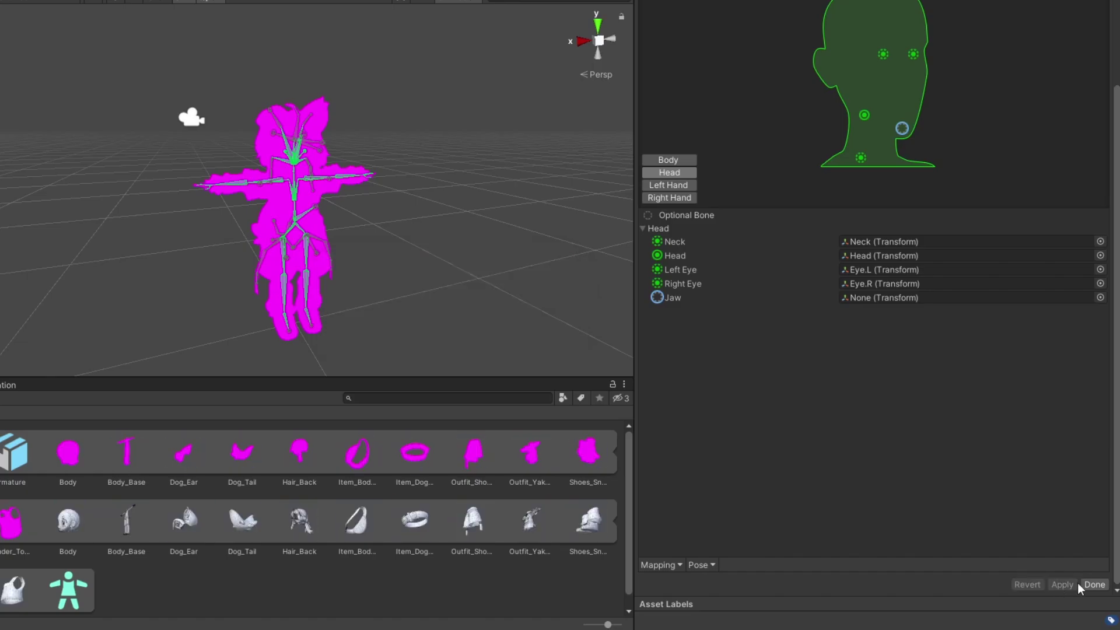
click(1092, 585)
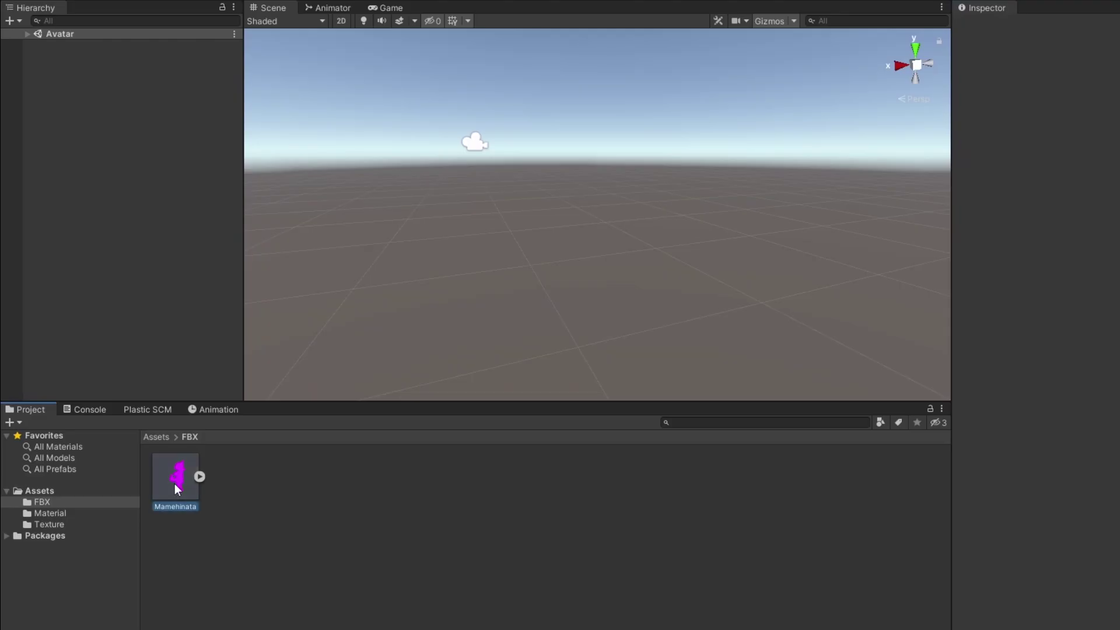
Drag the Mamehinata model into the Avatar scene
drag(174, 484, 152, 340)
drag(151, 239, 151, 238)
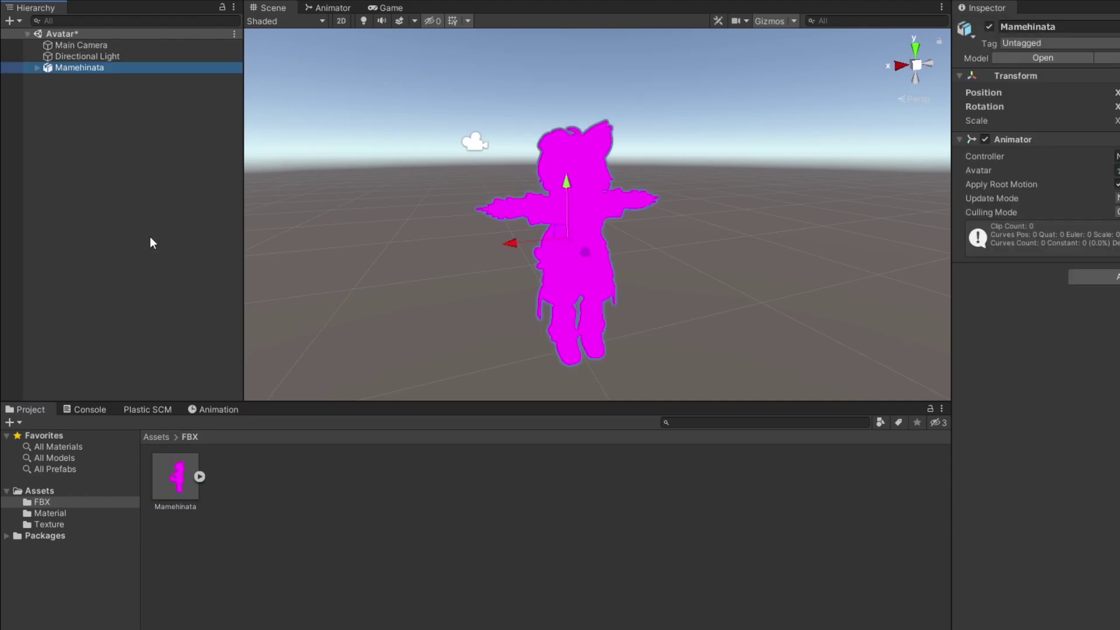
right_drag(549, 148, 533, 140)
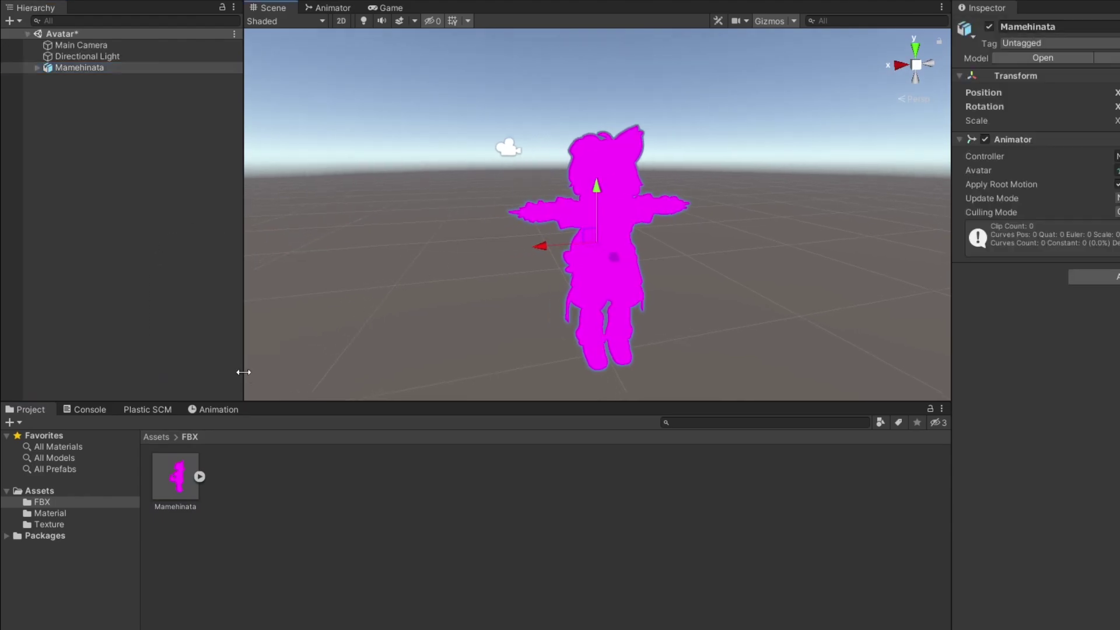
Switch all five materials in the Material folder to the VRChat/Mobile/Toon Lit shader
click(157, 437)
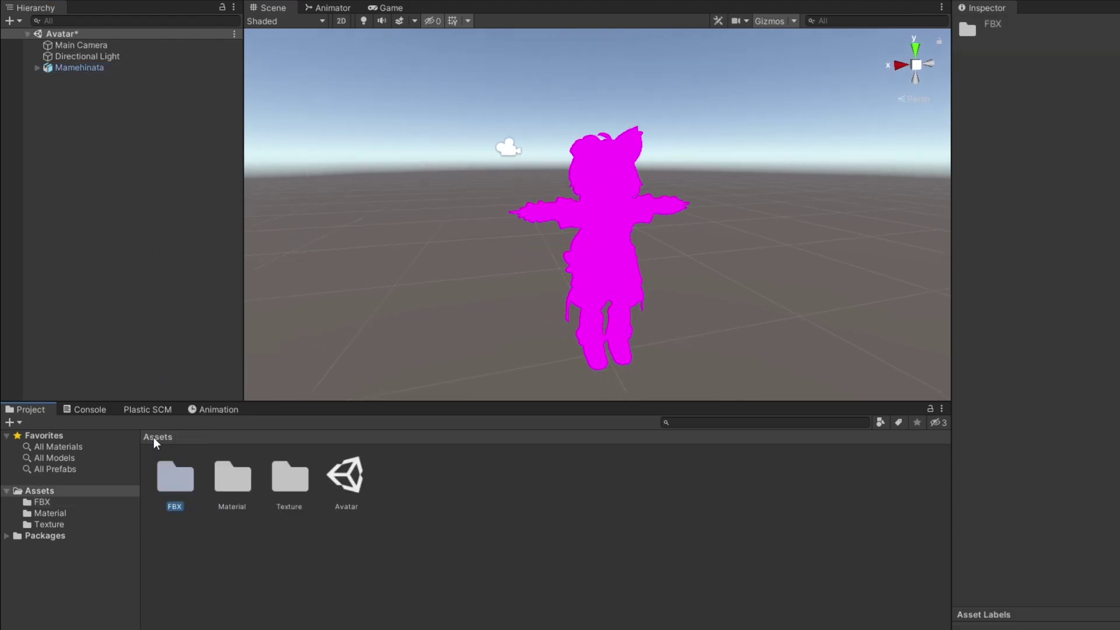
double_click(231, 479)
click(173, 475)
shift+click(398, 475)
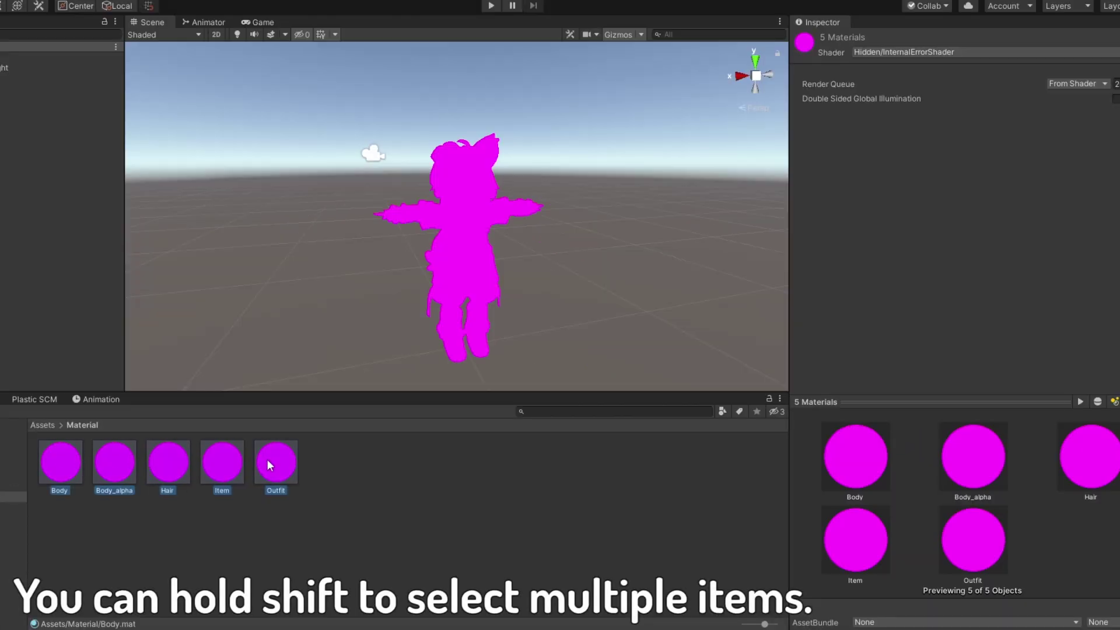
click(895, 52)
click(897, 95)
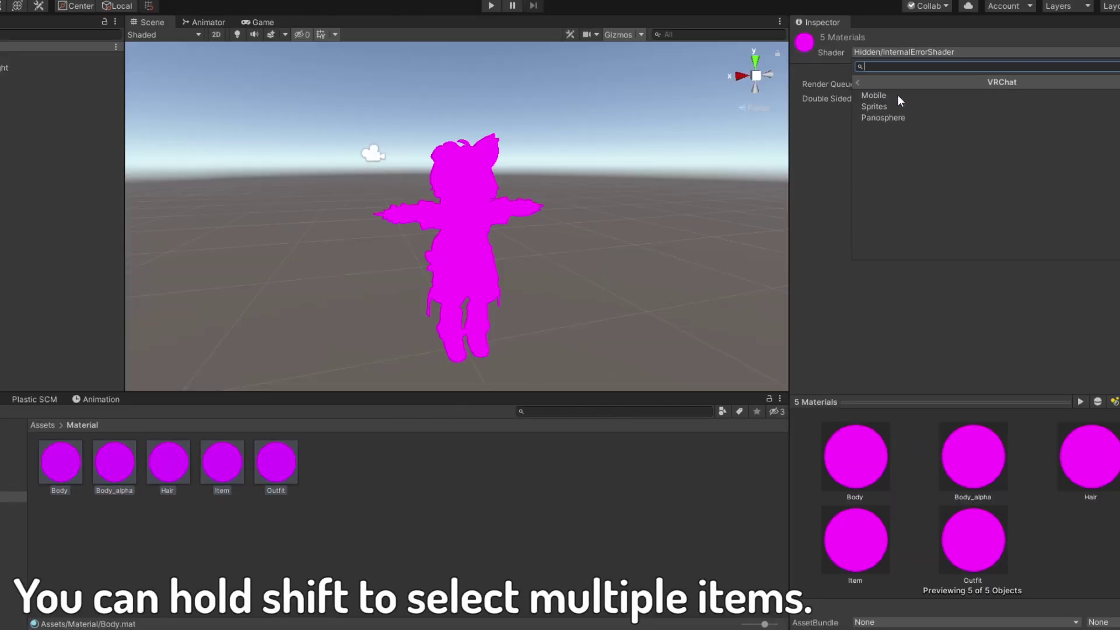
click(895, 96)
click(893, 193)
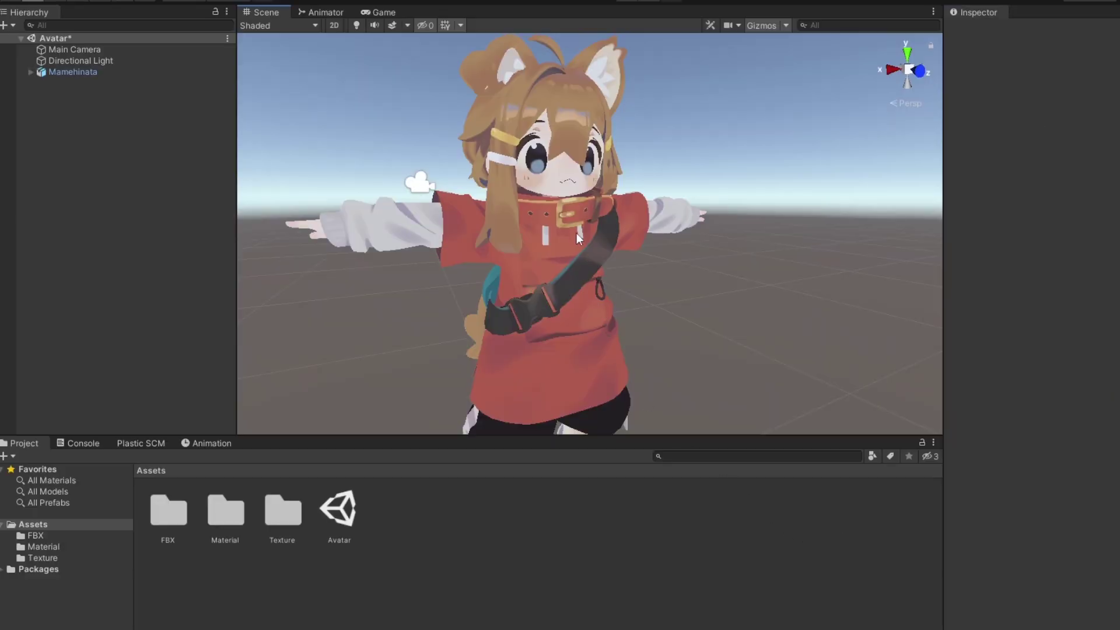
Add a VRC Avatar Descriptor component to the Mamehinata avatar
click(567, 204)
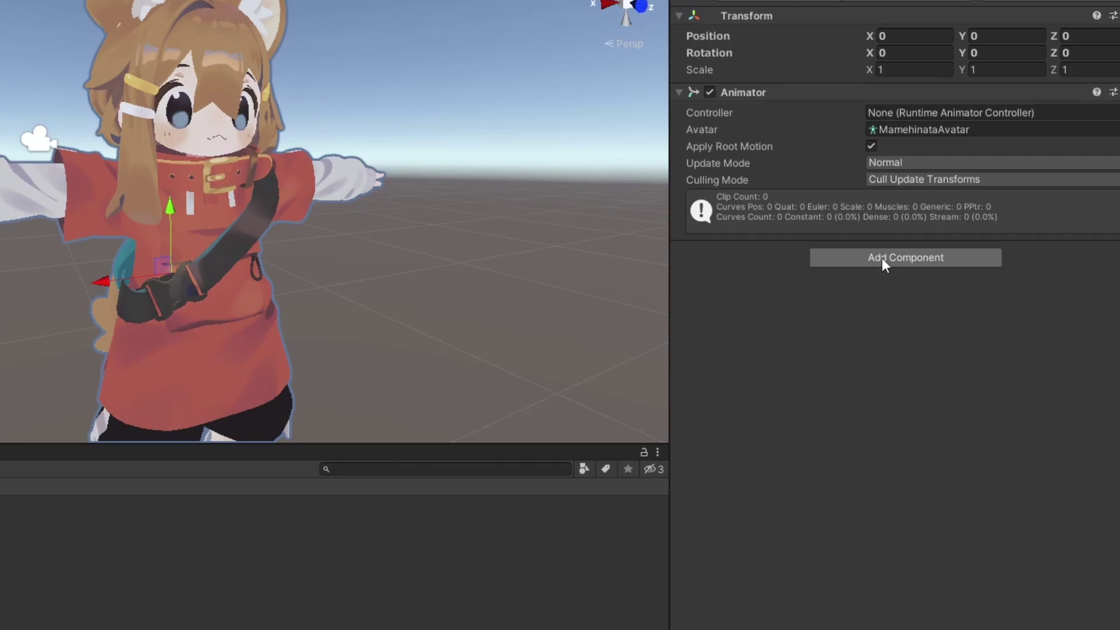
click(883, 263)
text(vrc)
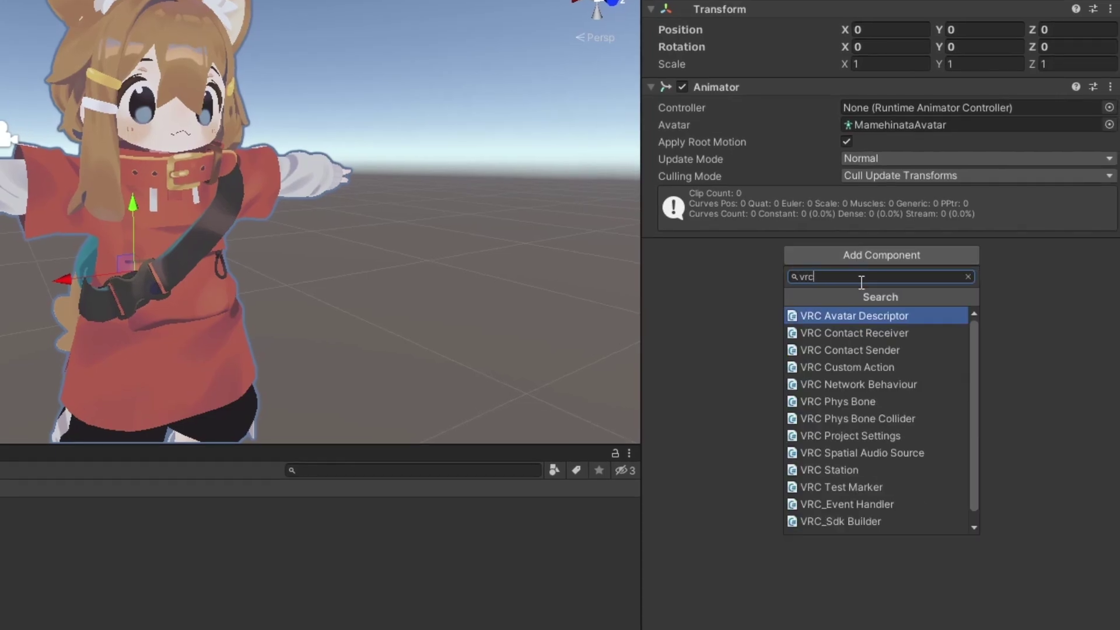
click(858, 316)
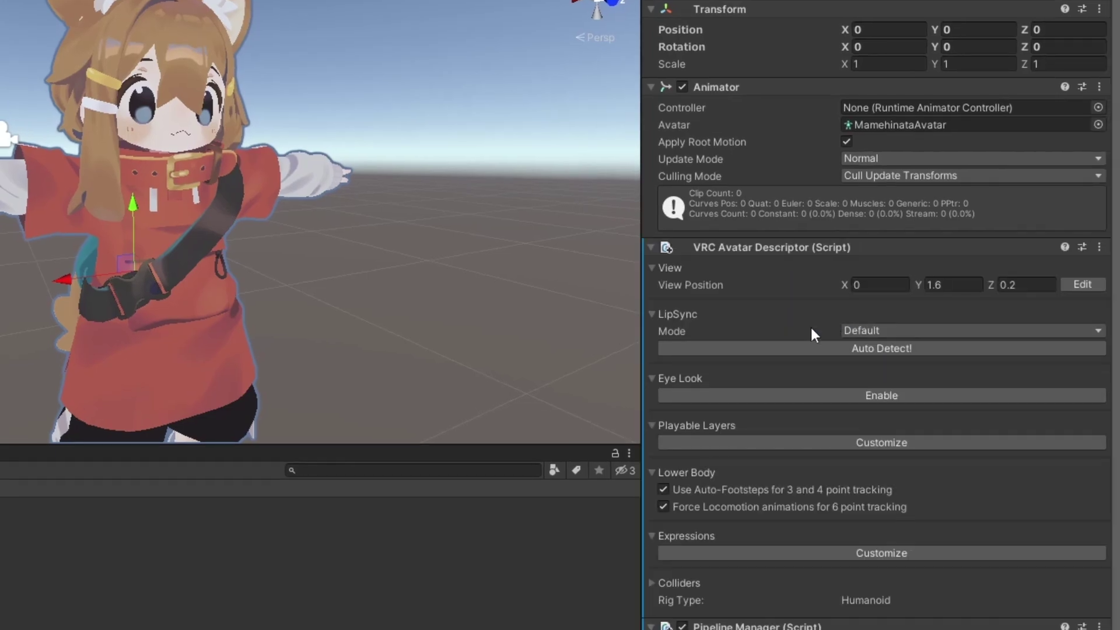
alt+drag(613, 192, 505, 154)
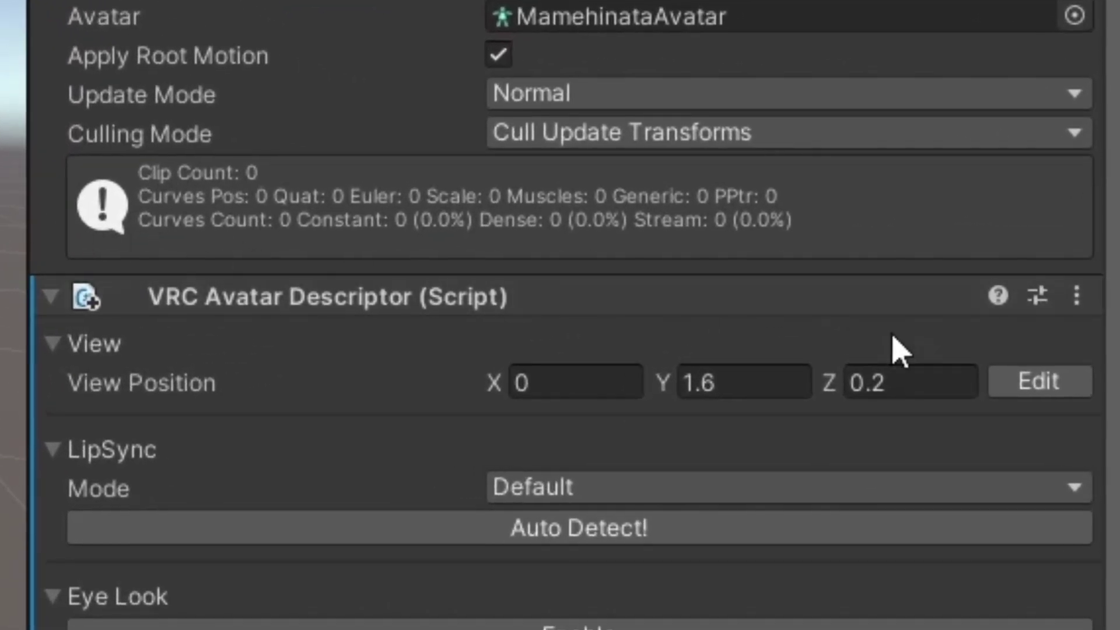
Place the view position between the avatar's eyes, at about Y 0.68 and Z 0.076
click(1035, 382)
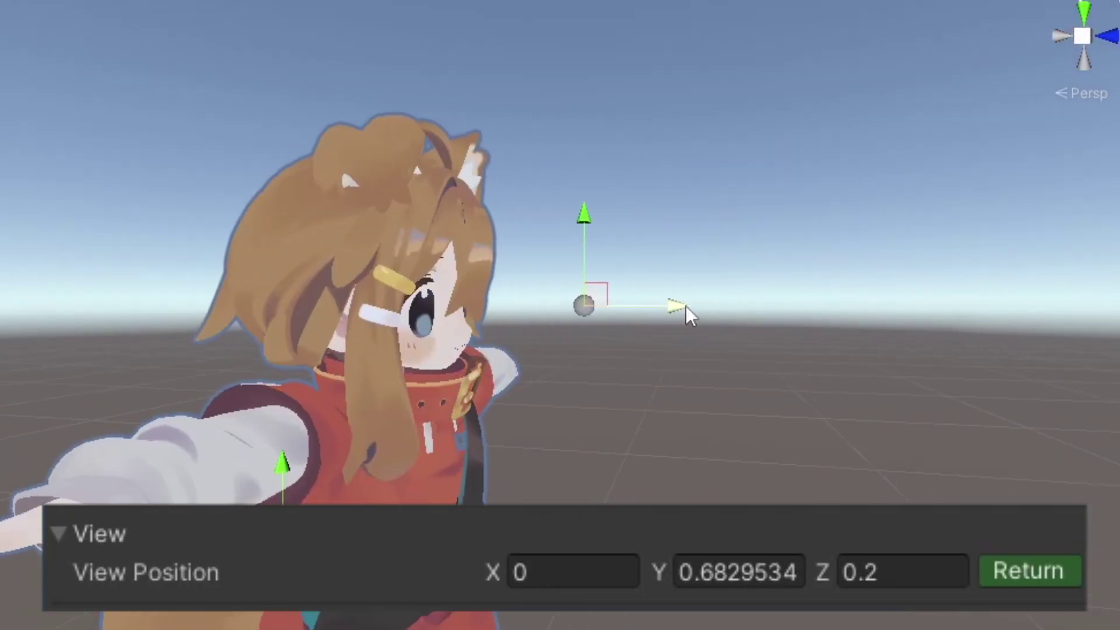
alt+drag(688, 312, 758, 350)
scroll(575, 292, up, 3)
drag(431, 169, 434, 175)
drag(362, 274, 348, 271)
drag(474, 192, 474, 186)
alt+drag(474, 186, 805, 470)
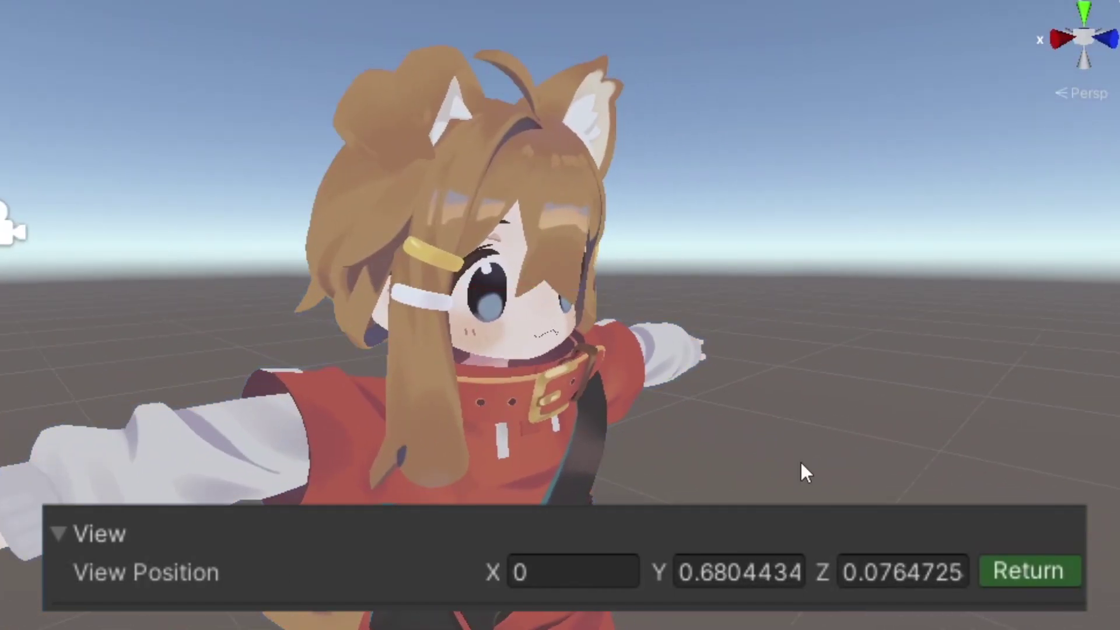
click(1030, 570)
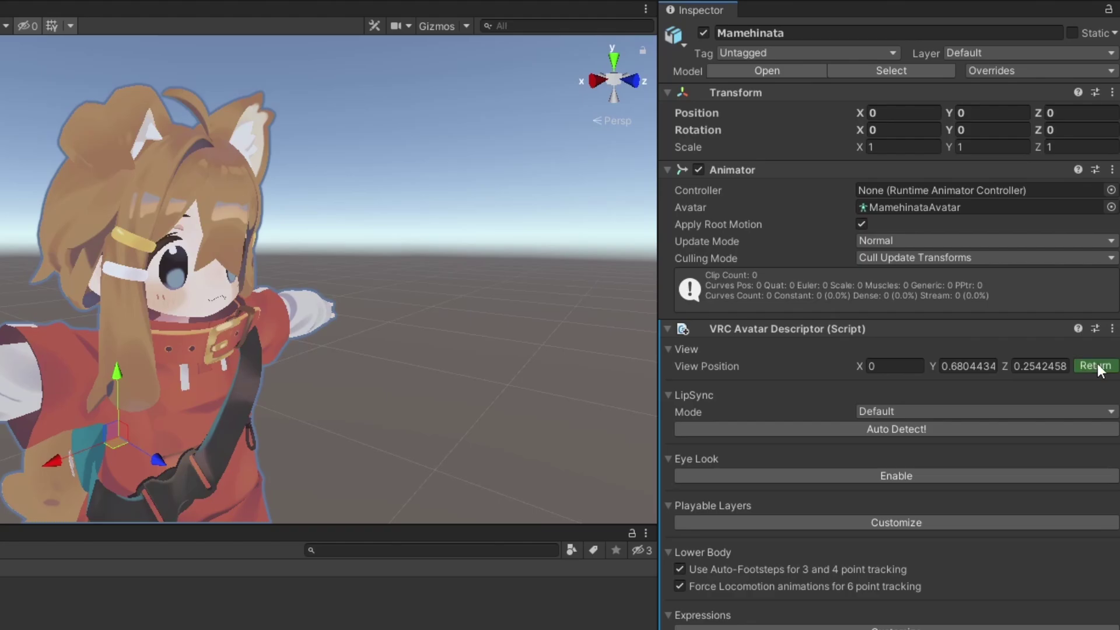
click(436, 26)
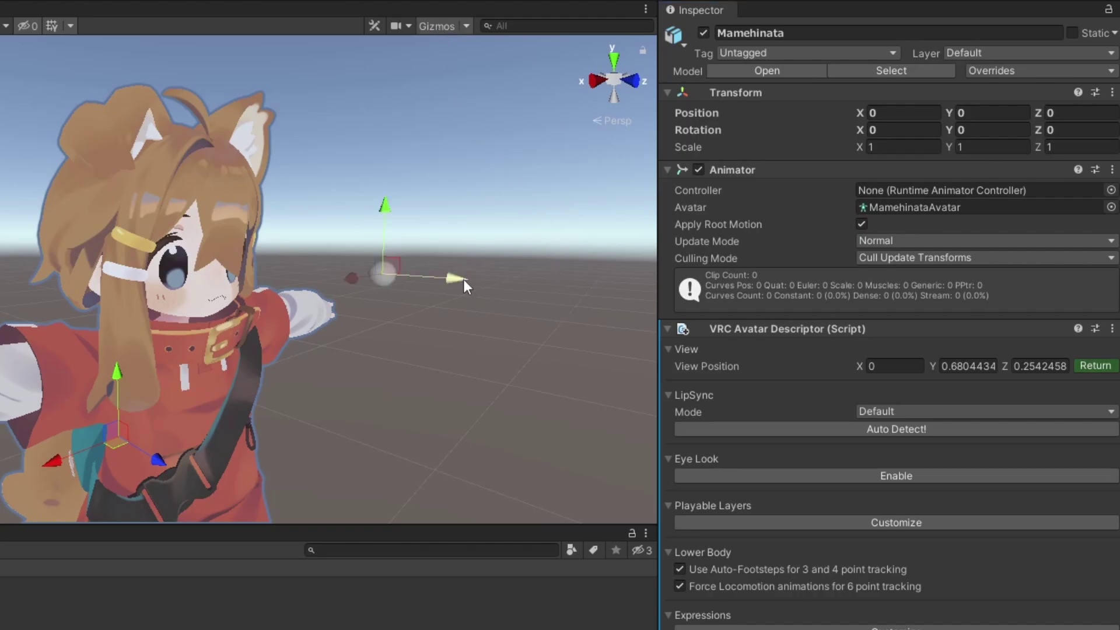
drag(464, 279, 402, 280)
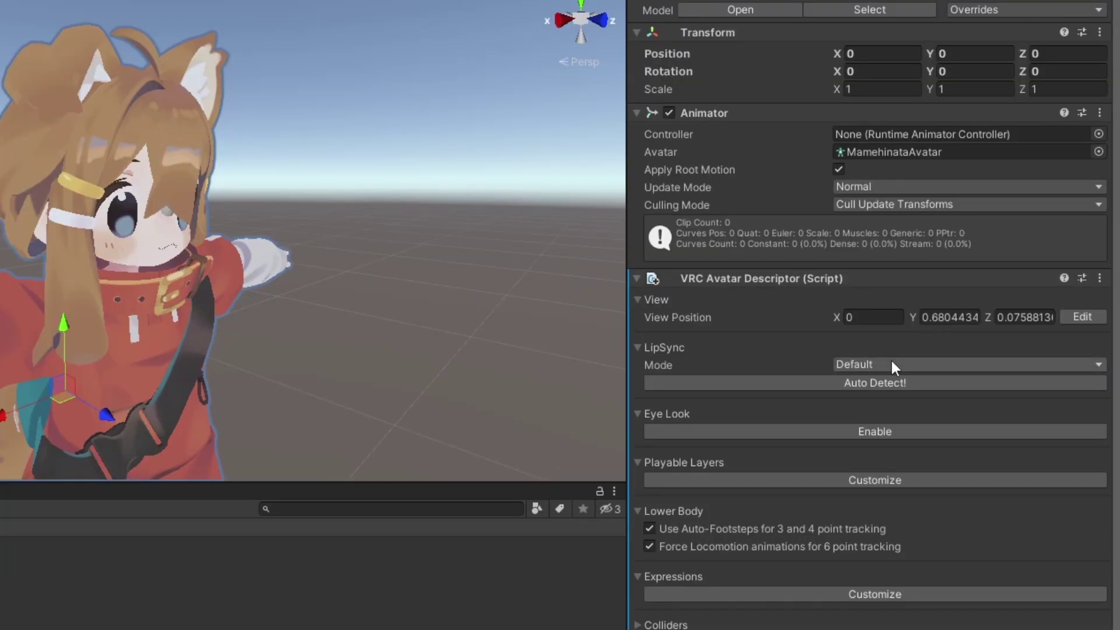
Set lip sync to Viseme Blend Shape with Body as the face mesh and check the sil viseme slot
click(891, 365)
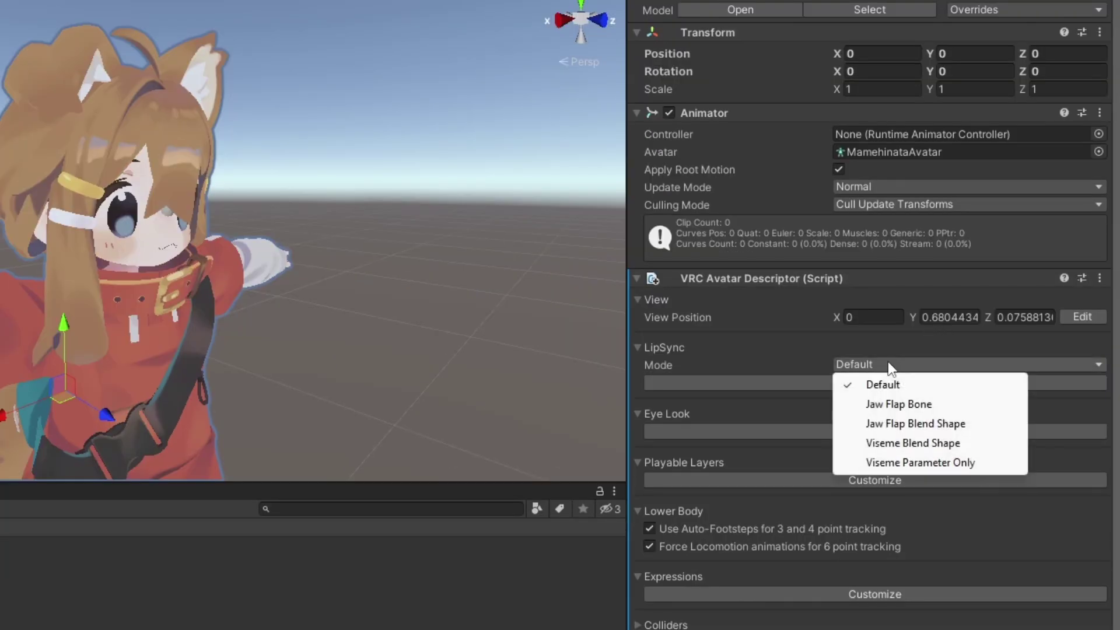
click(932, 443)
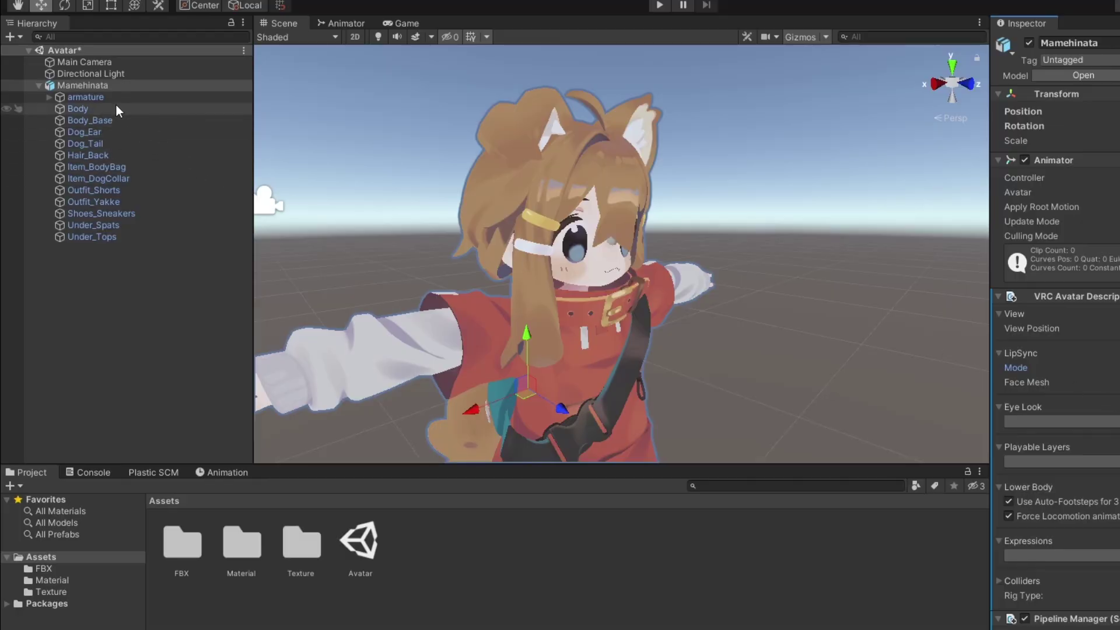
drag(117, 108, 873, 335)
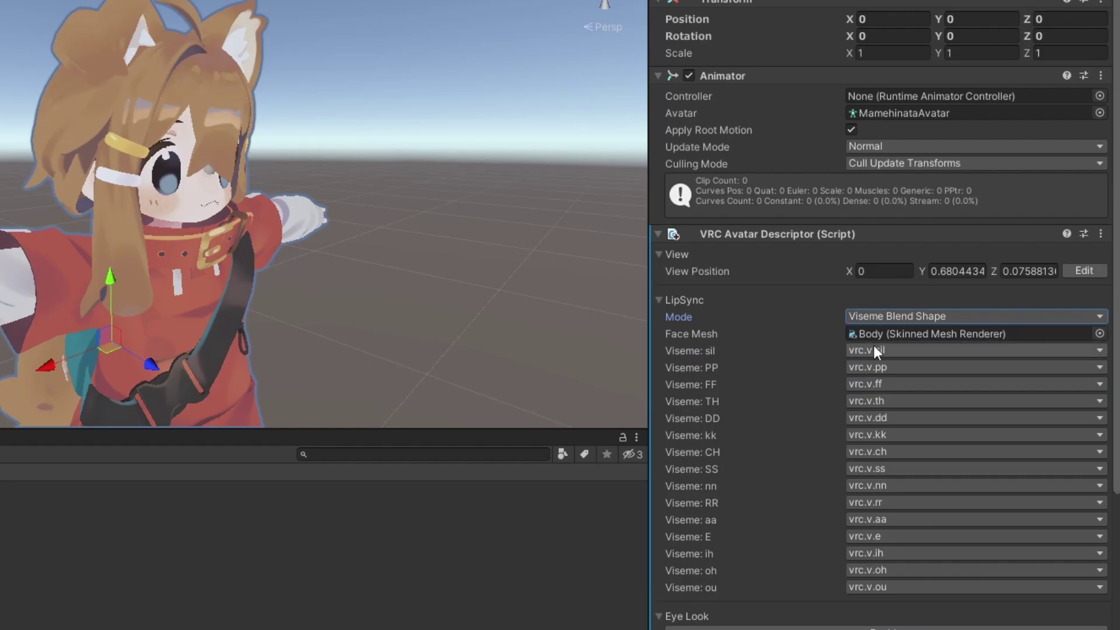
click(873, 349)
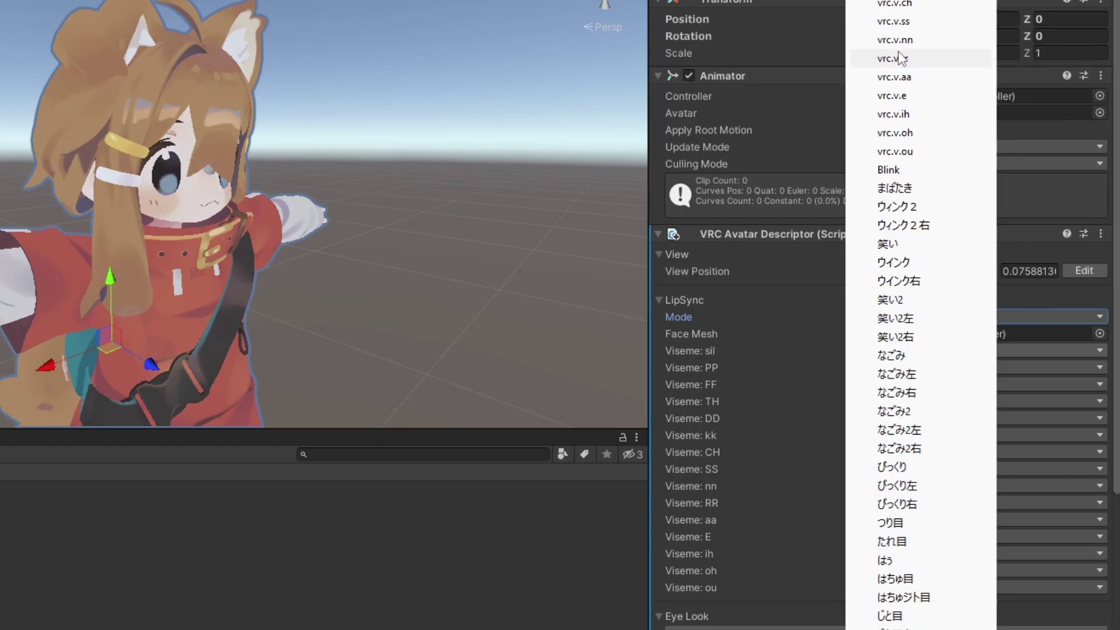
click(895, 58)
click(887, 350)
click(894, 115)
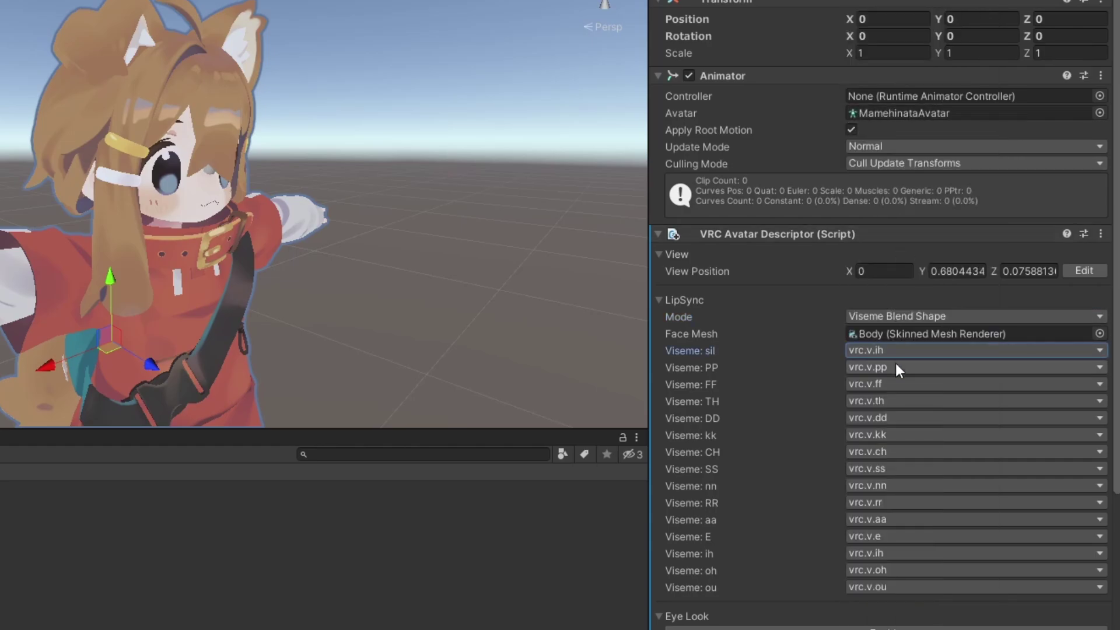
scroll(895, 369, down, 5)
Enable Eye Look and assign Eye.L and Eye.R as the left and right eye bones
click(739, 363)
scroll(911, 347, down, 4)
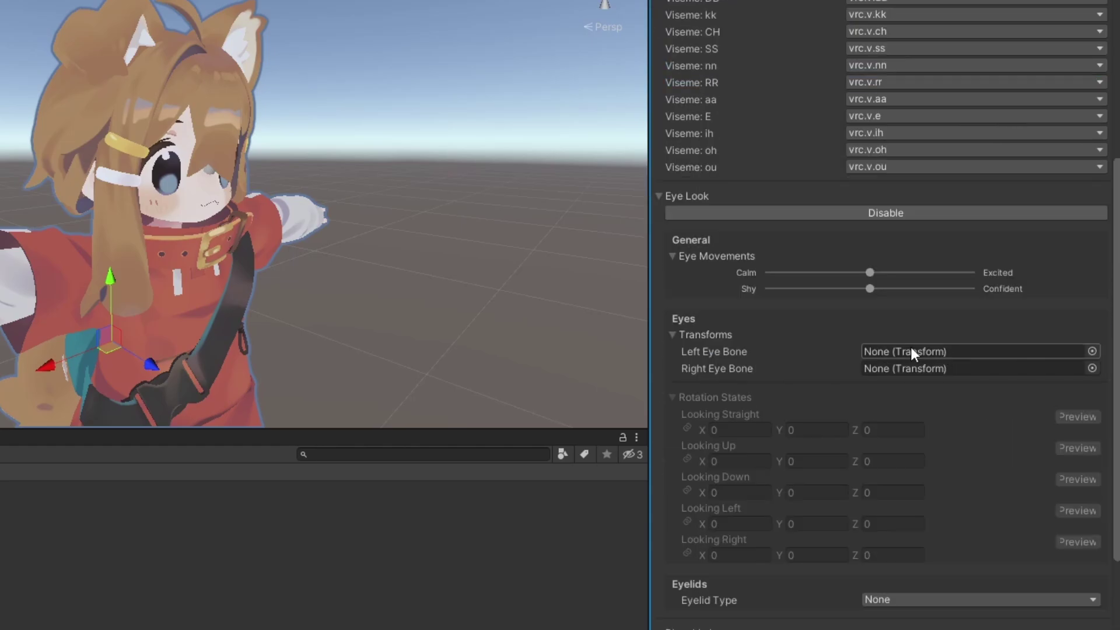
click(1092, 351)
text(eye)
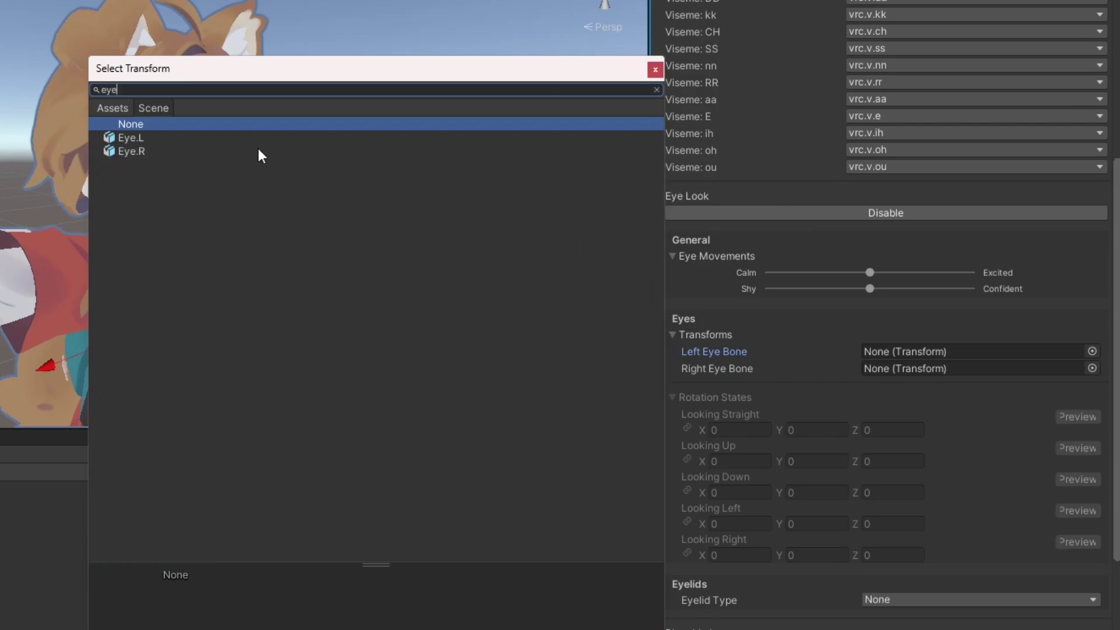
click(221, 138)
key(Return)
click(1092, 368)
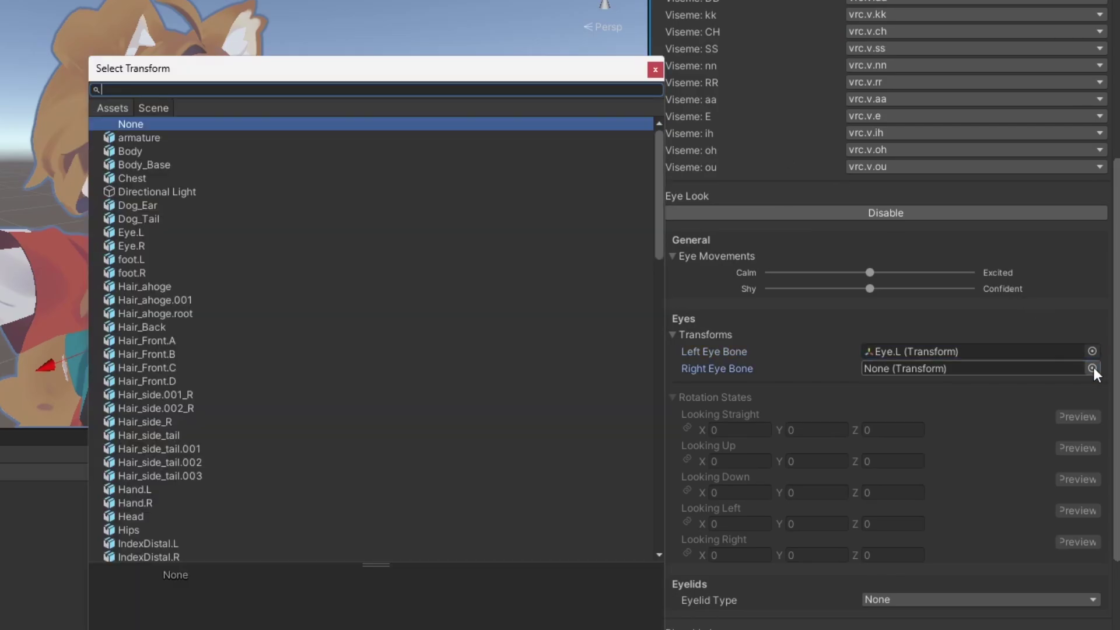
text(eye)
click(166, 150)
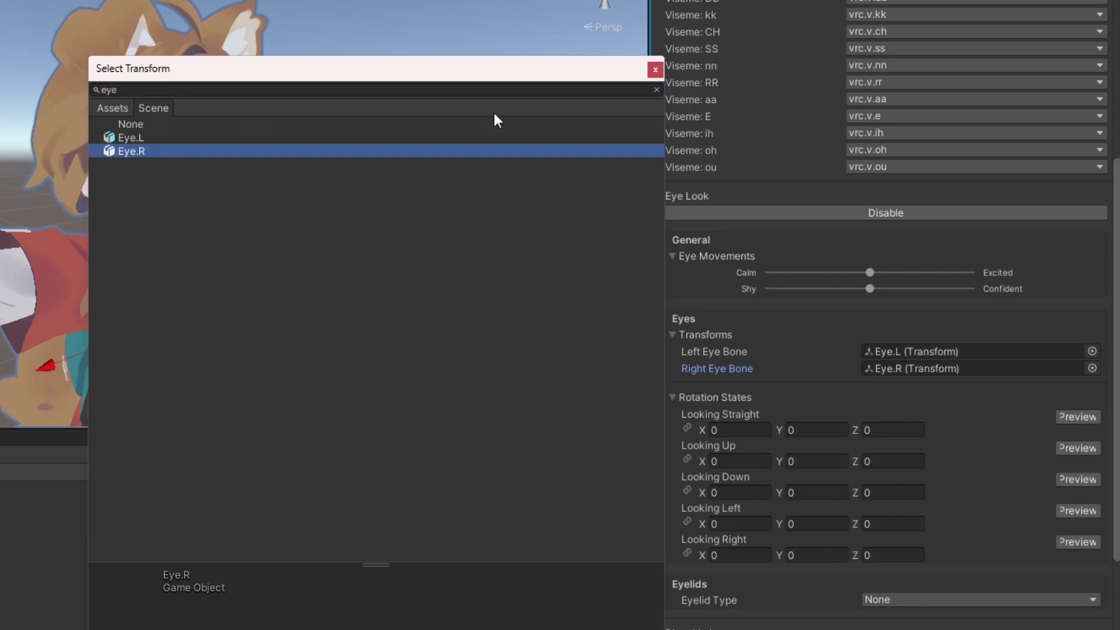
click(655, 70)
Tune the Calm/Excited and Shy/Confident sliders and rotate the Looking Up eyes upward
drag(870, 273, 958, 281)
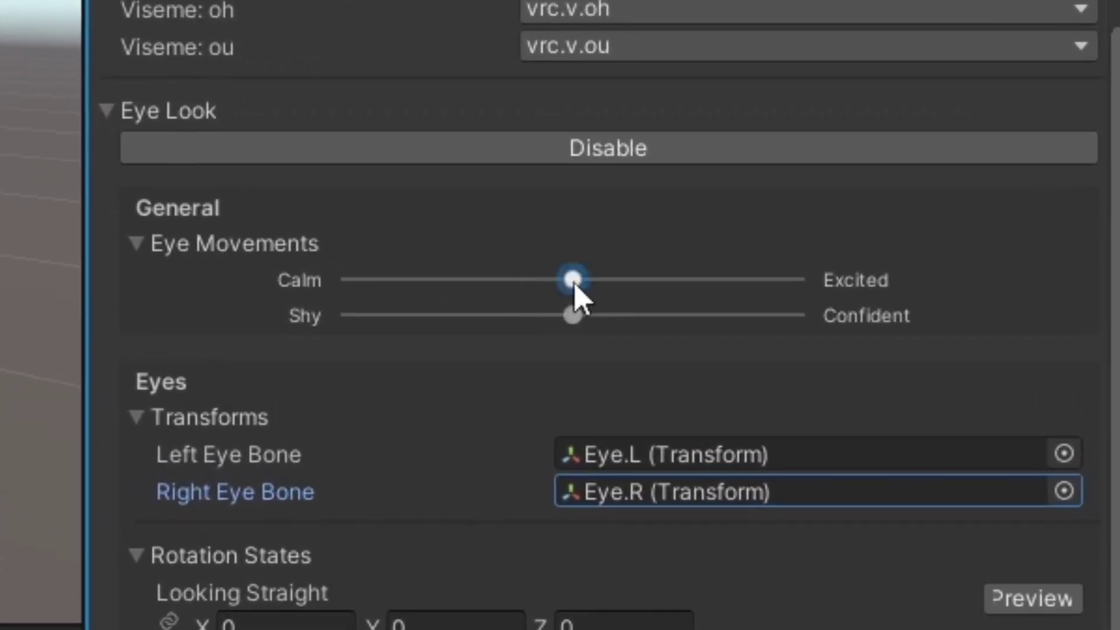
drag(768, 286, 576, 286)
mouse_move(584, 325)
mouse_down()
mouse_move(803, 324)
mouse_move(403, 317)
mouse_move(579, 331)
mouse_move(578, 319)
mouse_up()
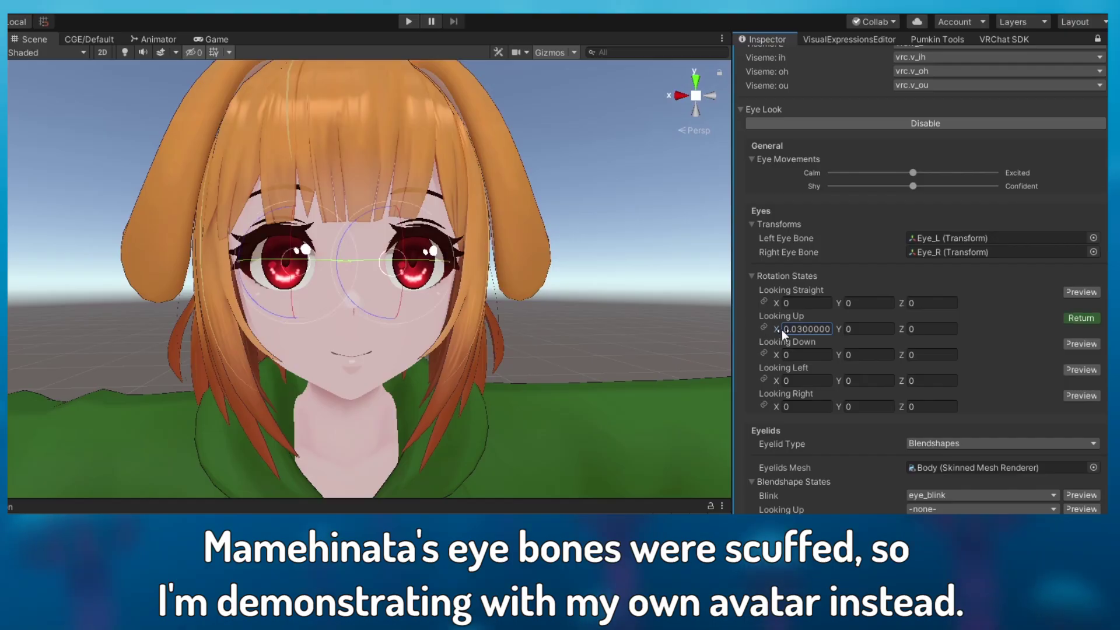
drag(782, 327, 743, 386)
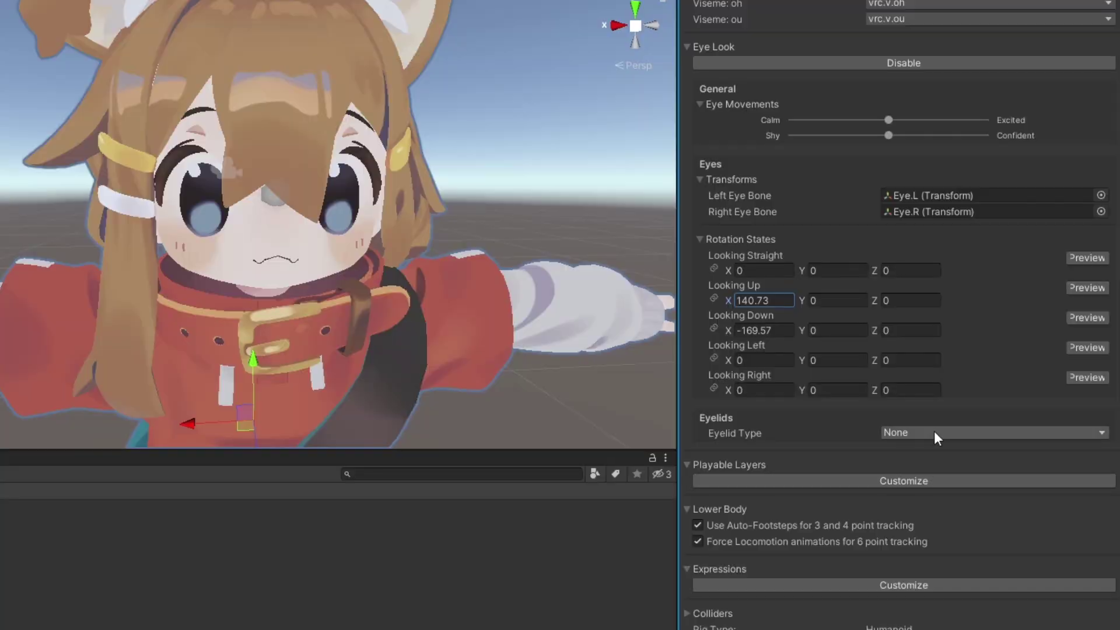
Set Eyelid Type to Blendshapes from the Body mesh with the Blink shape for blinking
click(933, 432)
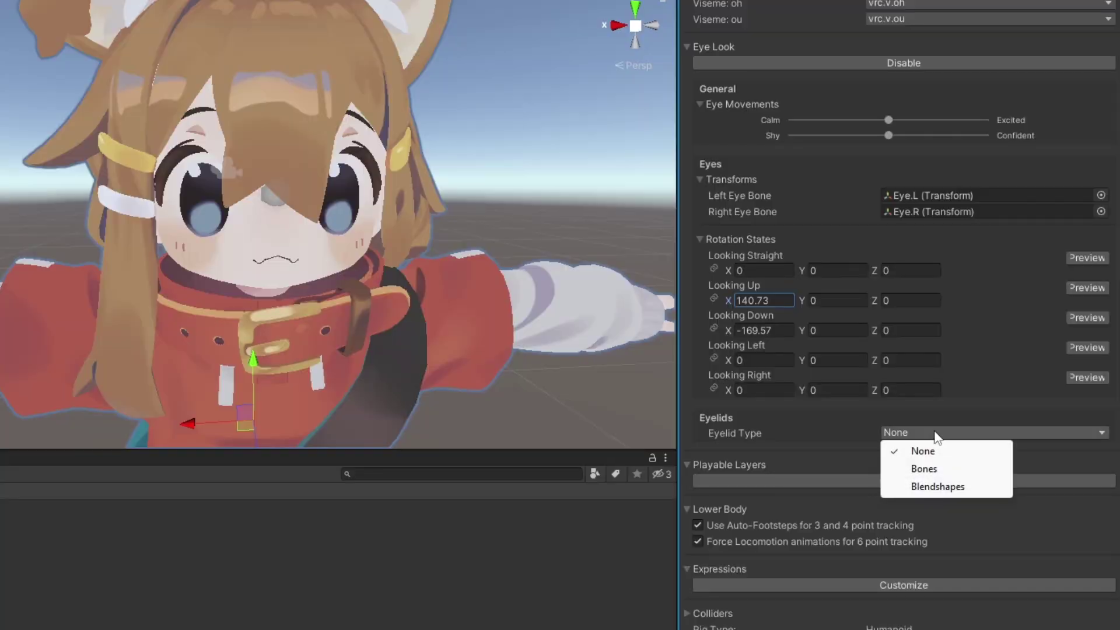
click(933, 488)
drag(712, 349, 904, 461)
click(941, 487)
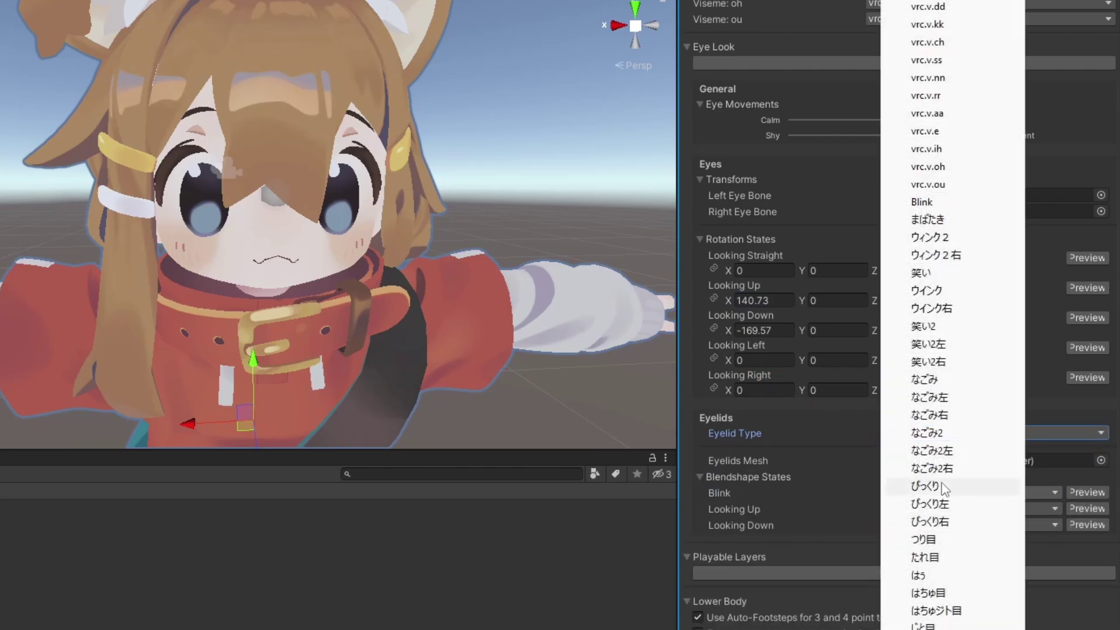
click(930, 202)
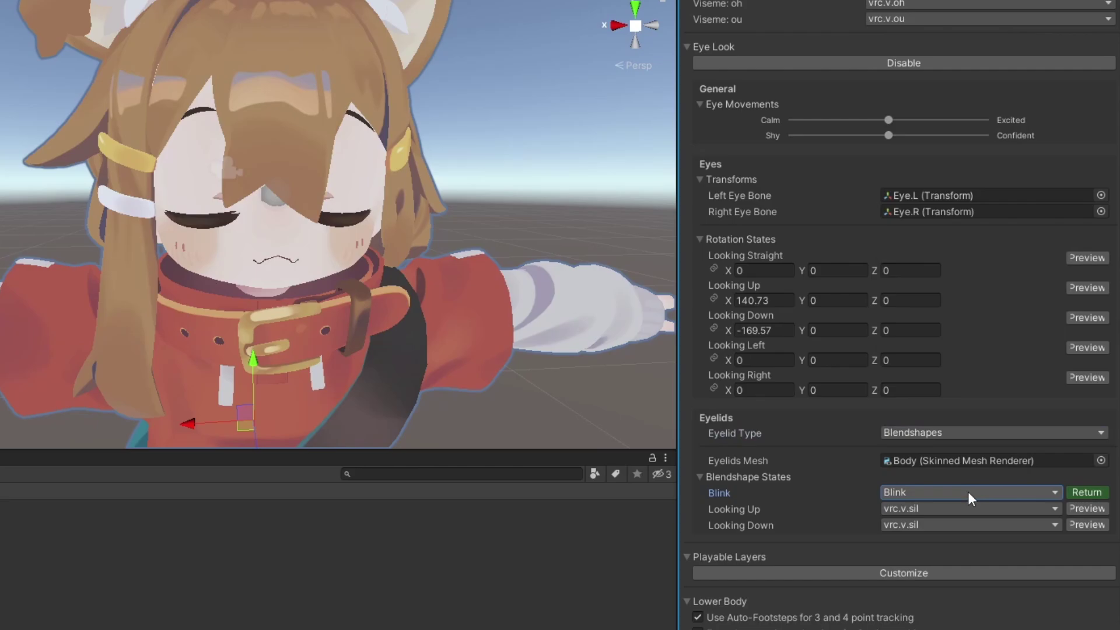
click(1086, 492)
Set the Looking Up and Looking Down eyelid shapes to -none-
click(968, 508)
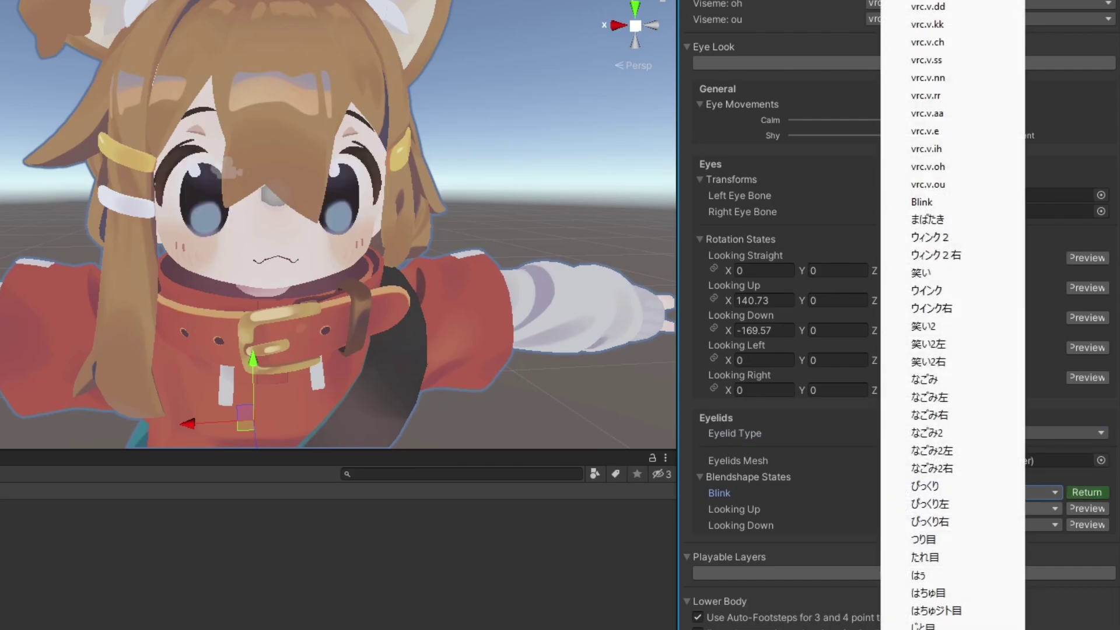
click(961, 459)
click(942, 519)
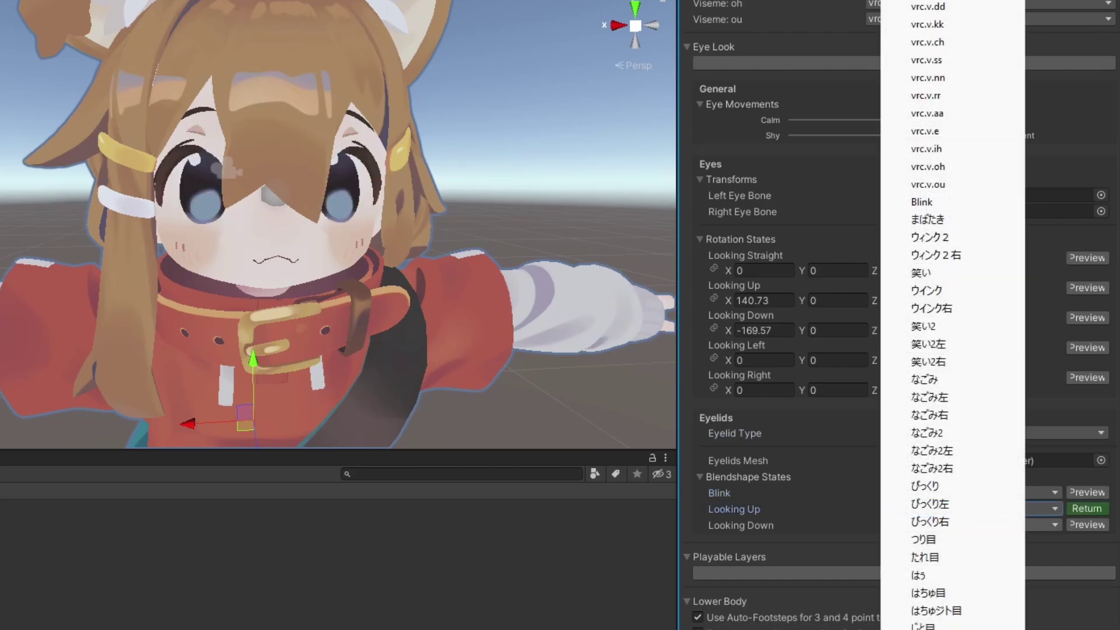
click(719, 177)
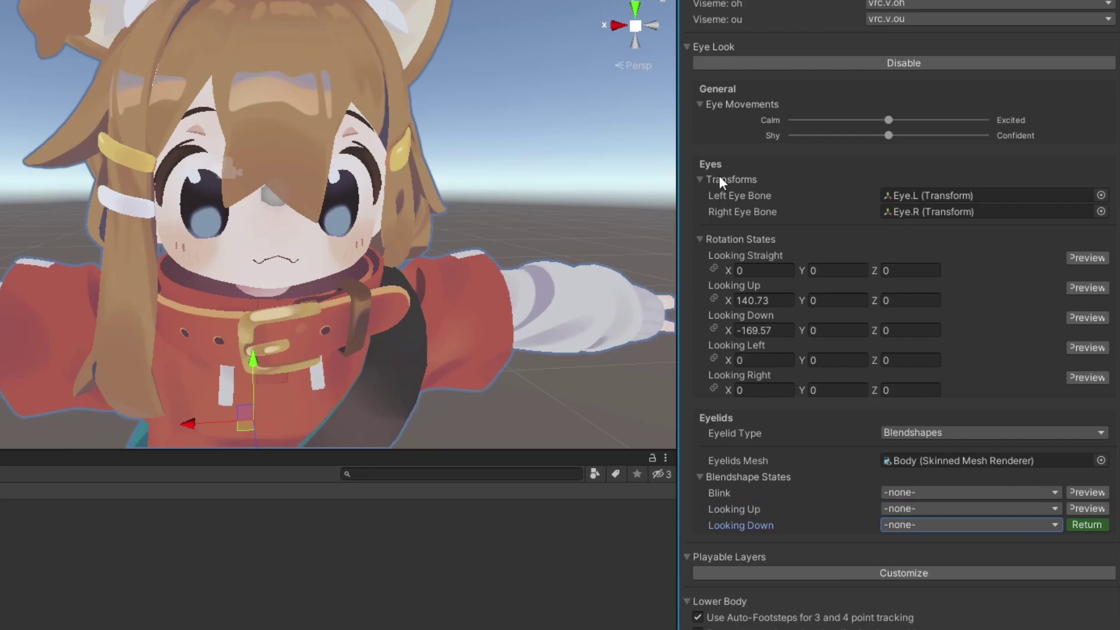
click(1095, 525)
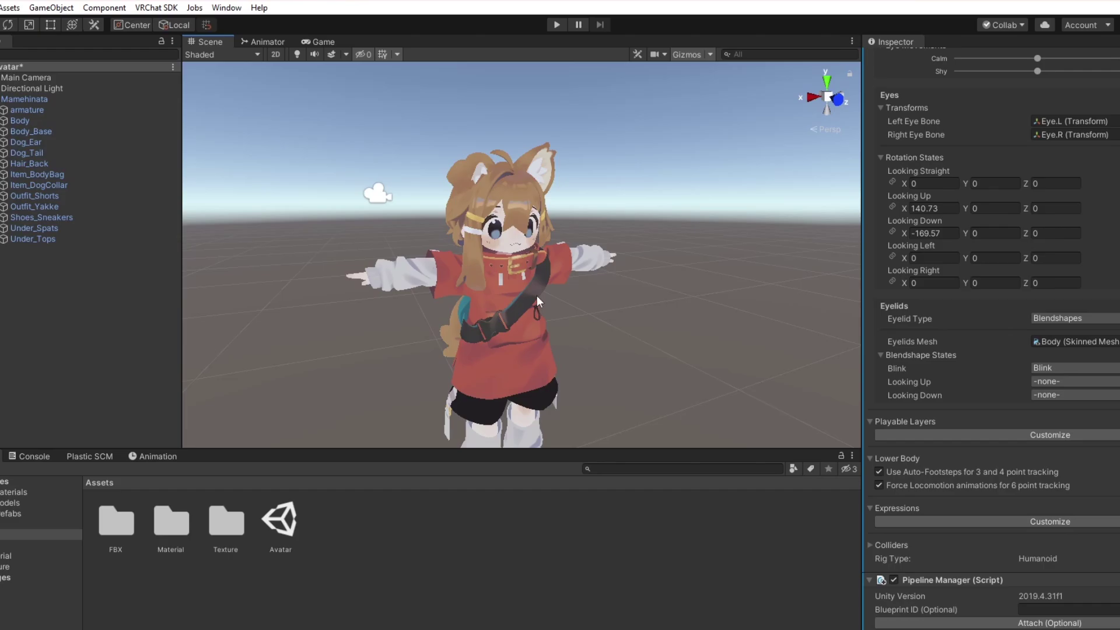
Build and publish the avatar for Windows as 'Doggy' via the VRChat SDK Control Panel, confirming upload rights
click(156, 8)
click(166, 45)
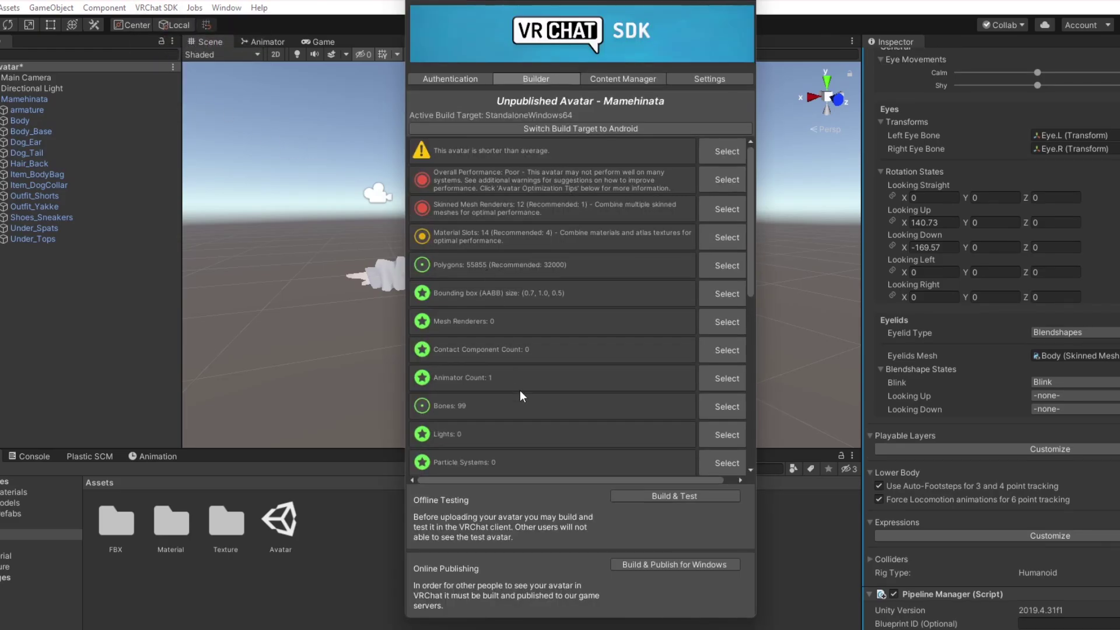
click(631, 563)
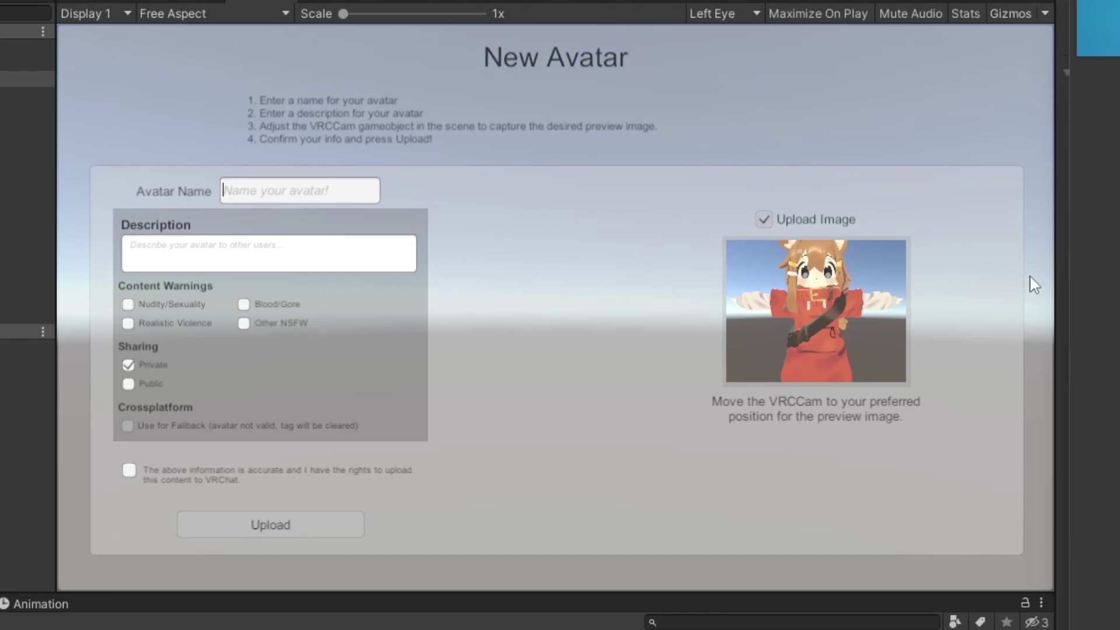
text(Doggy)
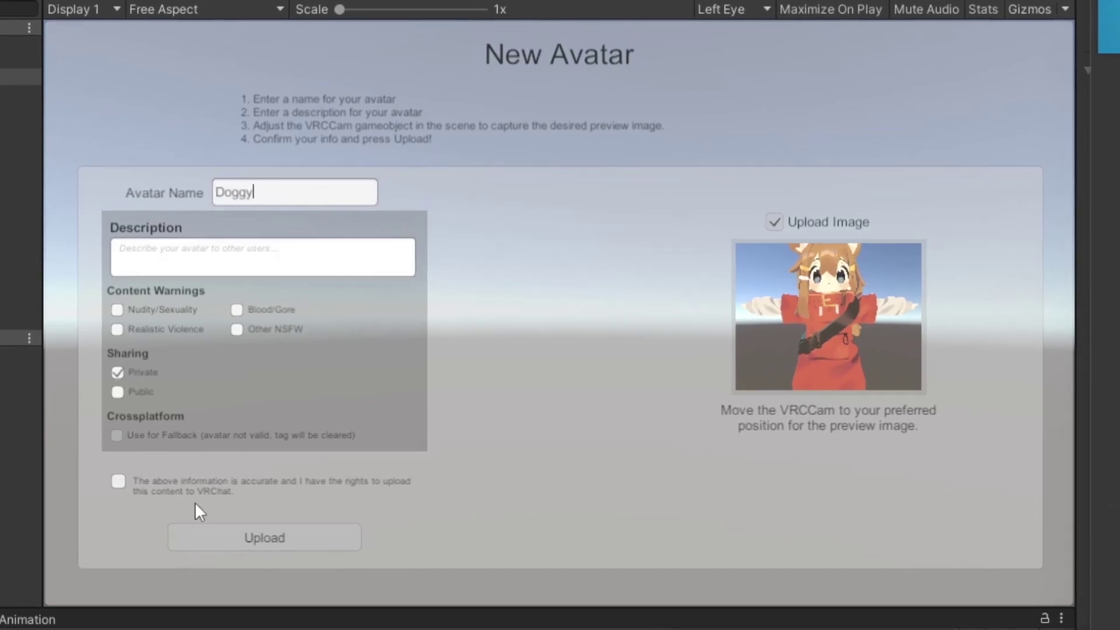
click(163, 489)
click(244, 536)
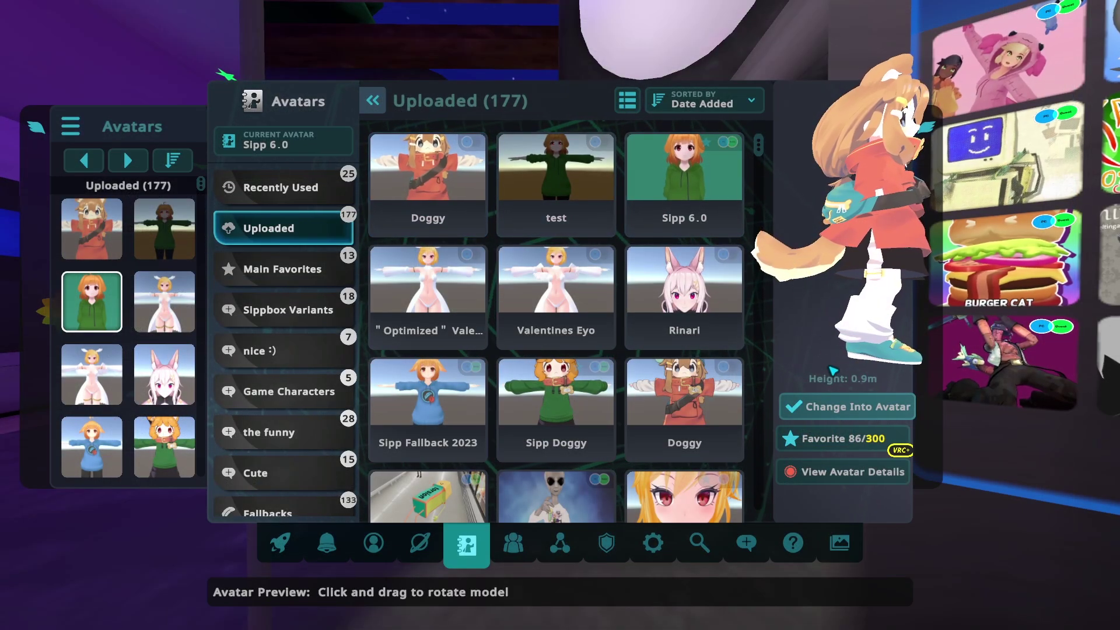
Change into the uploaded Doggy avatar and close the Avatars menu
click(831, 407)
key(Escape)
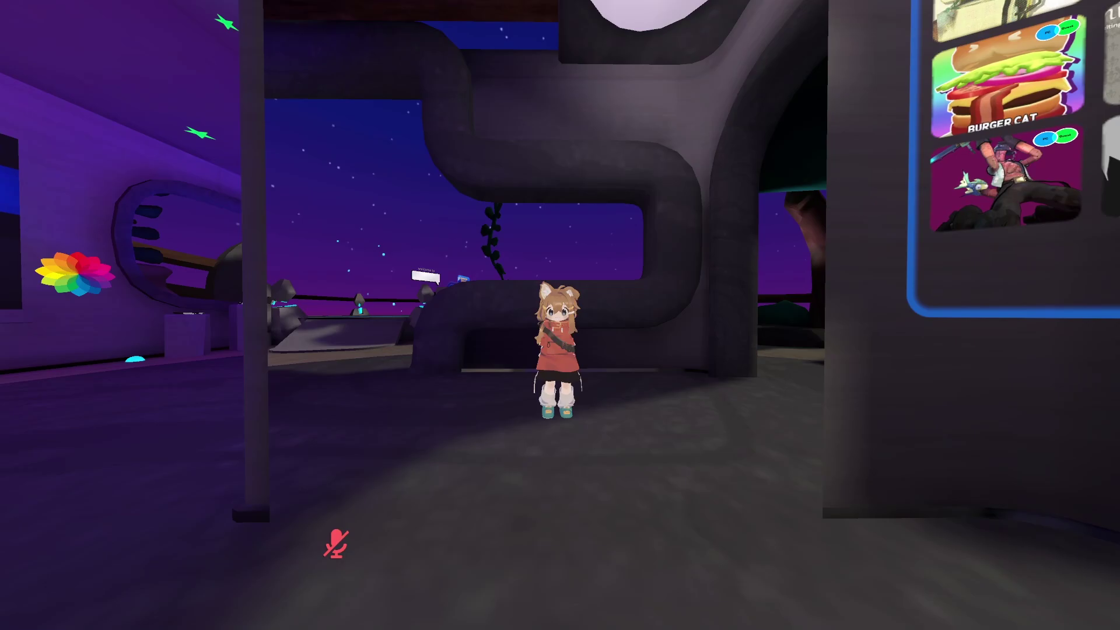